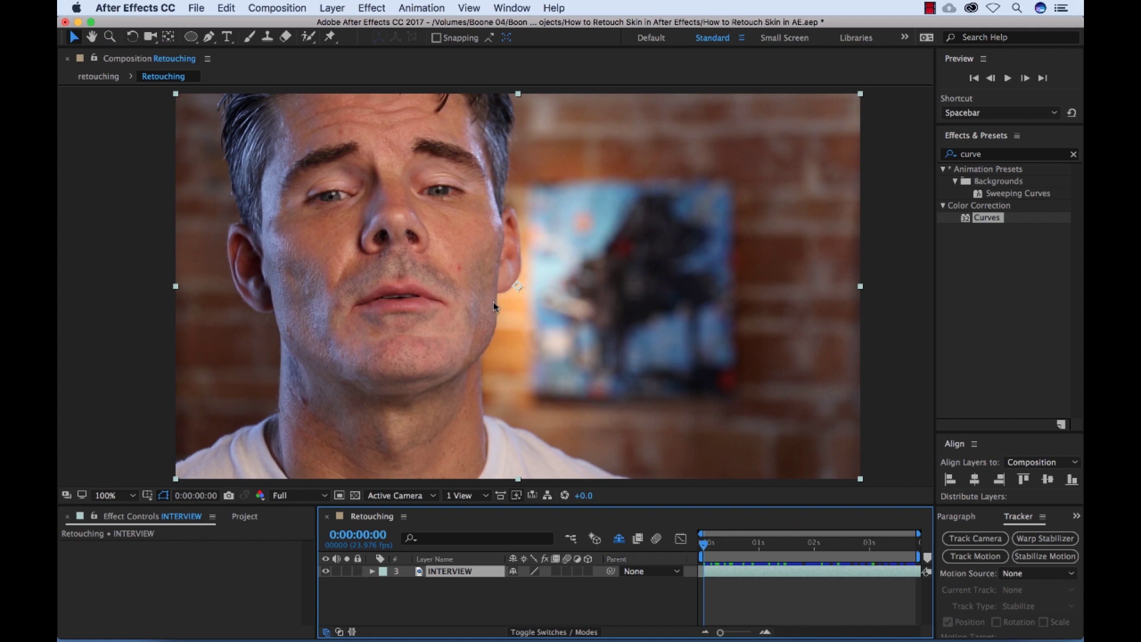
Step: Duplicate the INTERVIEW layer and rename the copy cheek
scroll(494, 302, "up", 1)
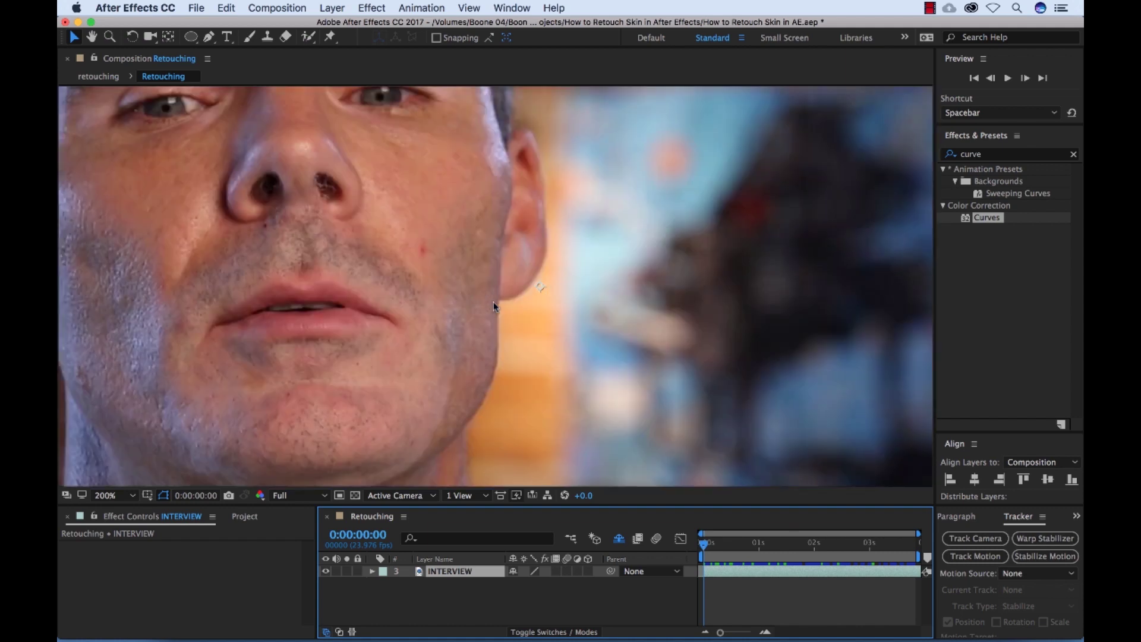
key("space")
mouse_move(473, 245)
left_mouse_down()
mouse_move(605, 437)
mouse_move(575, 316)
mouse_move(517, 250)
mouse_move(497, 240)
mouse_move(492, 261)
mouse_move(454, 265)
mouse_move(453, 254)
left_mouse_up()
scroll(497, 240, "up", 1)
key("space")
key("space")
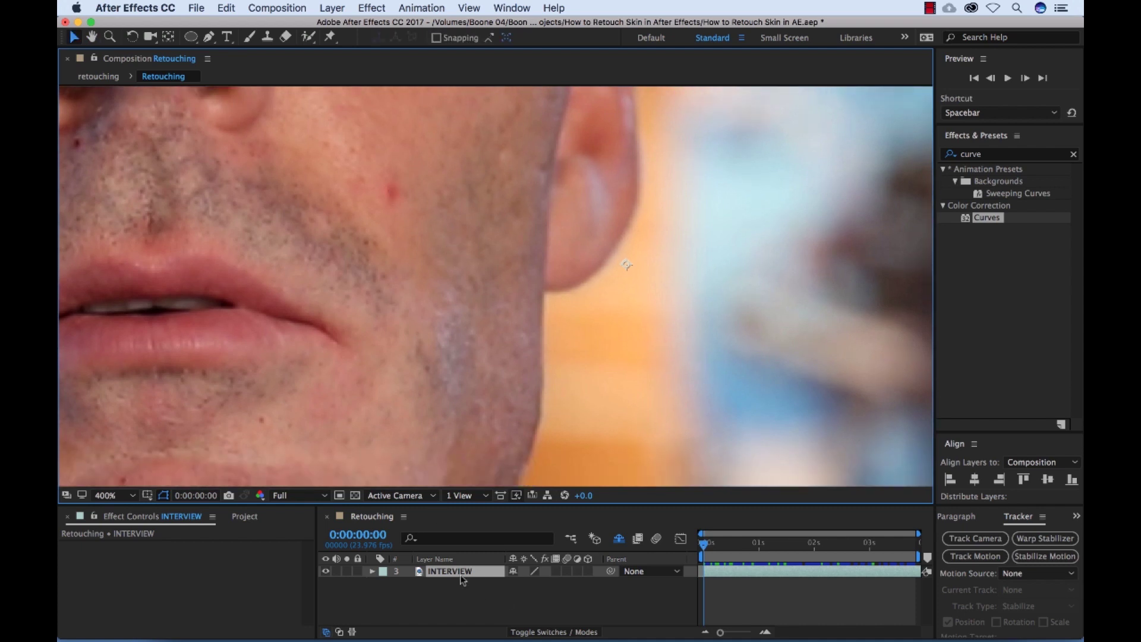
left_click(457, 574)
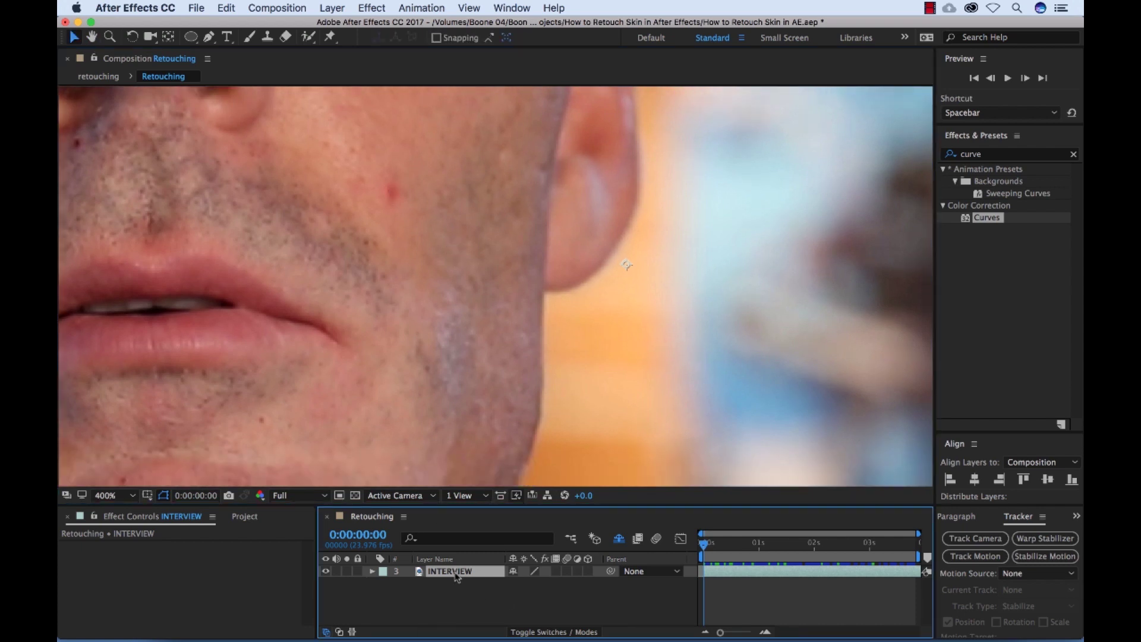
key("super+d")
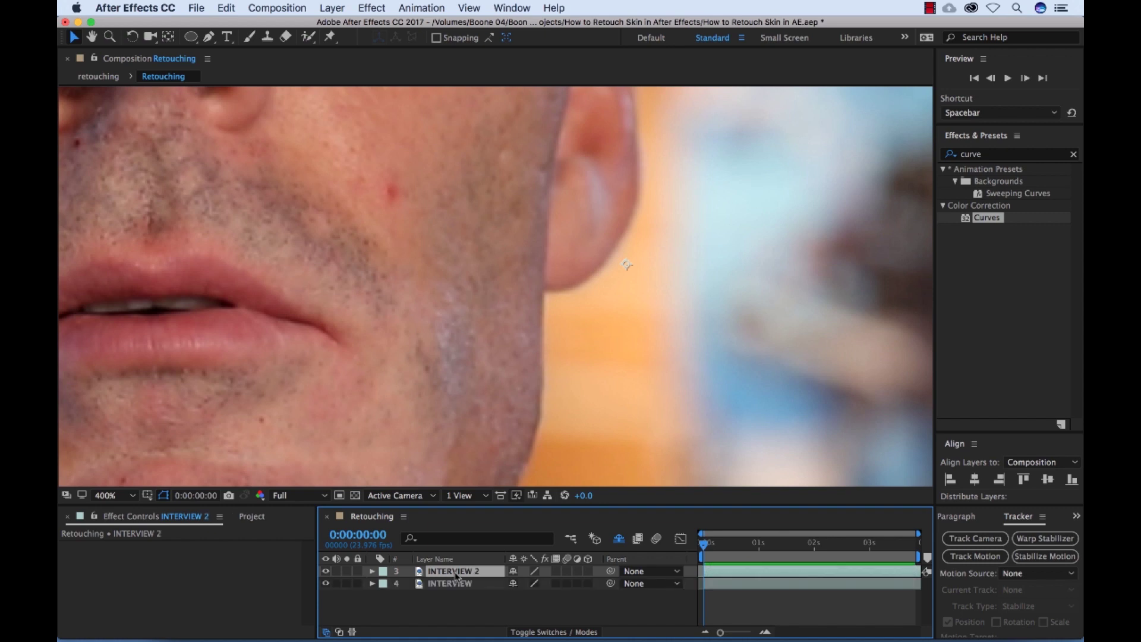
key("Return")
type("cheek")
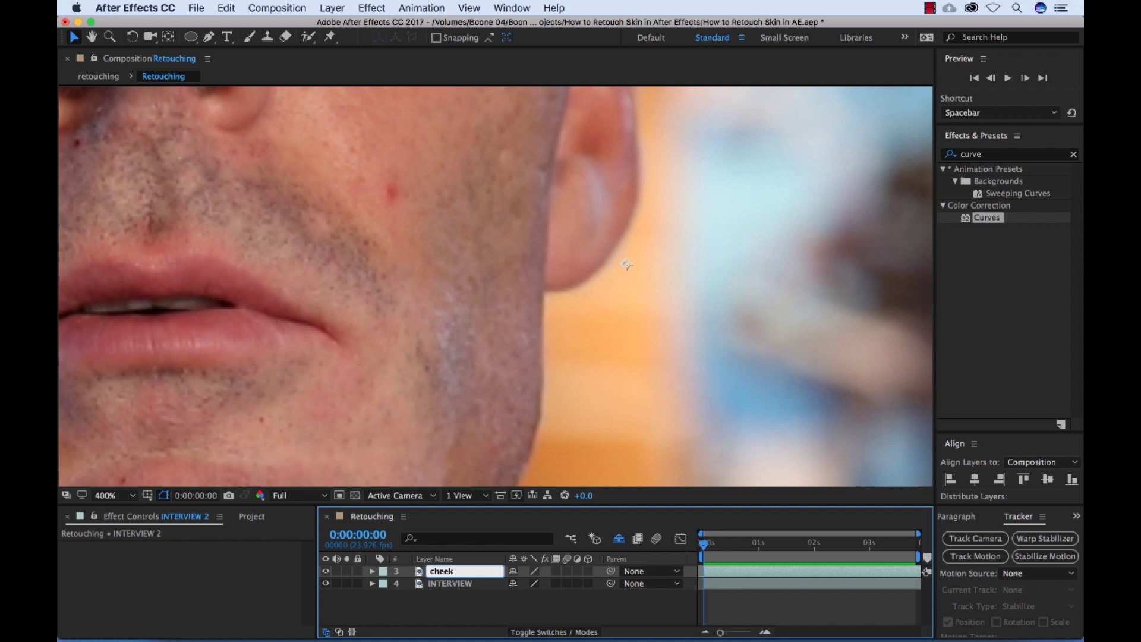
key("Return")
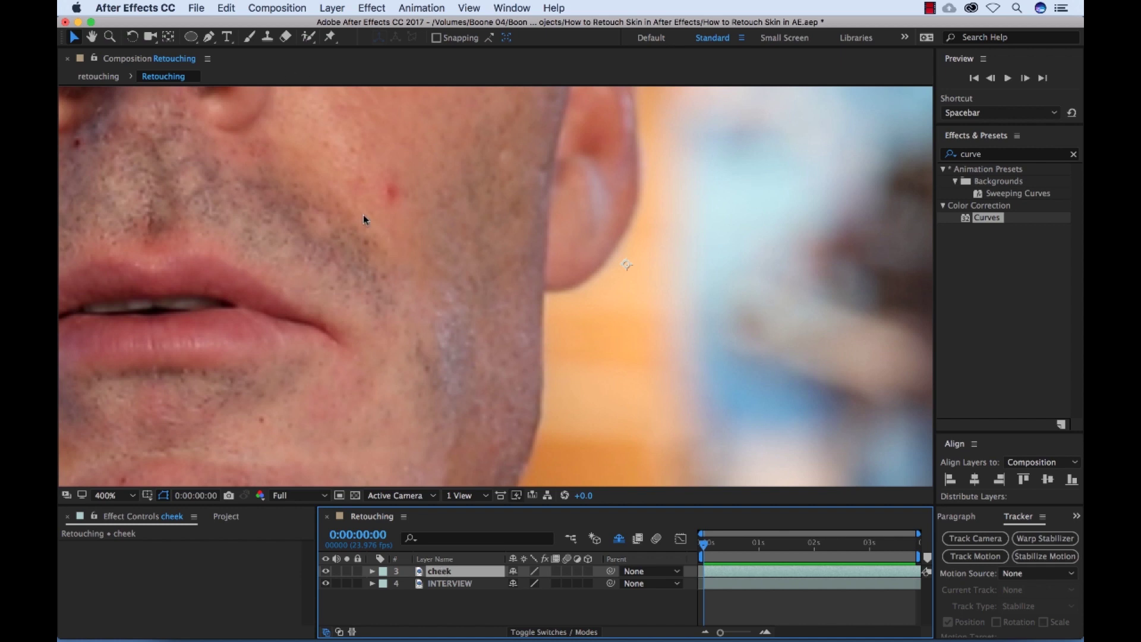
Step: Draw a small elliptical mask on the cheek layer over the clear skin just above the red blemish
left_click(192, 38)
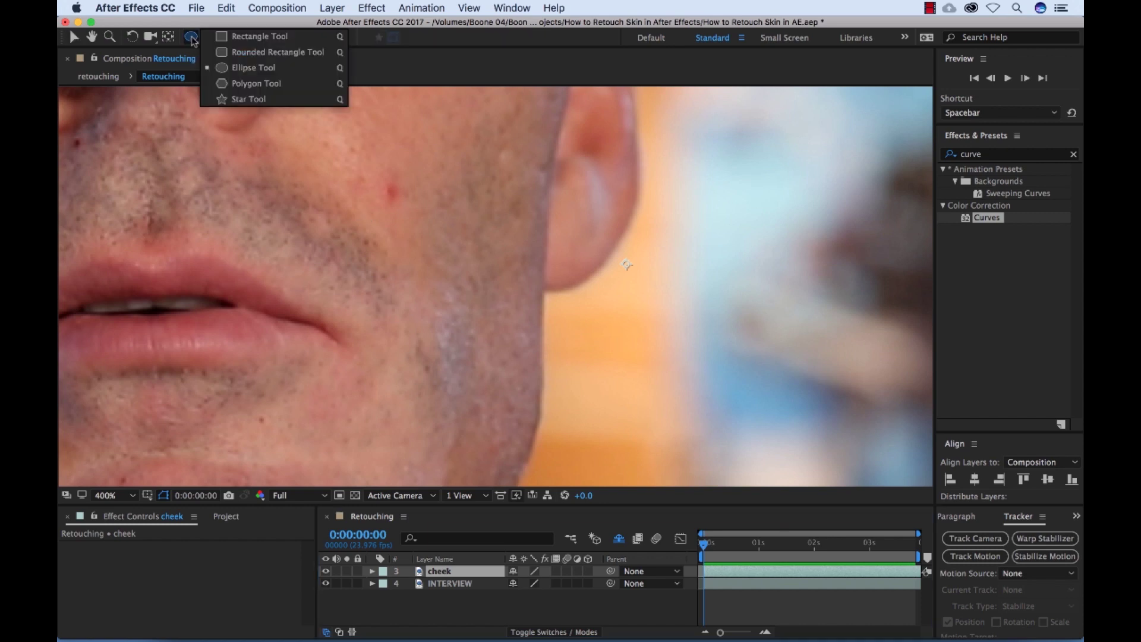
left_click(254, 69)
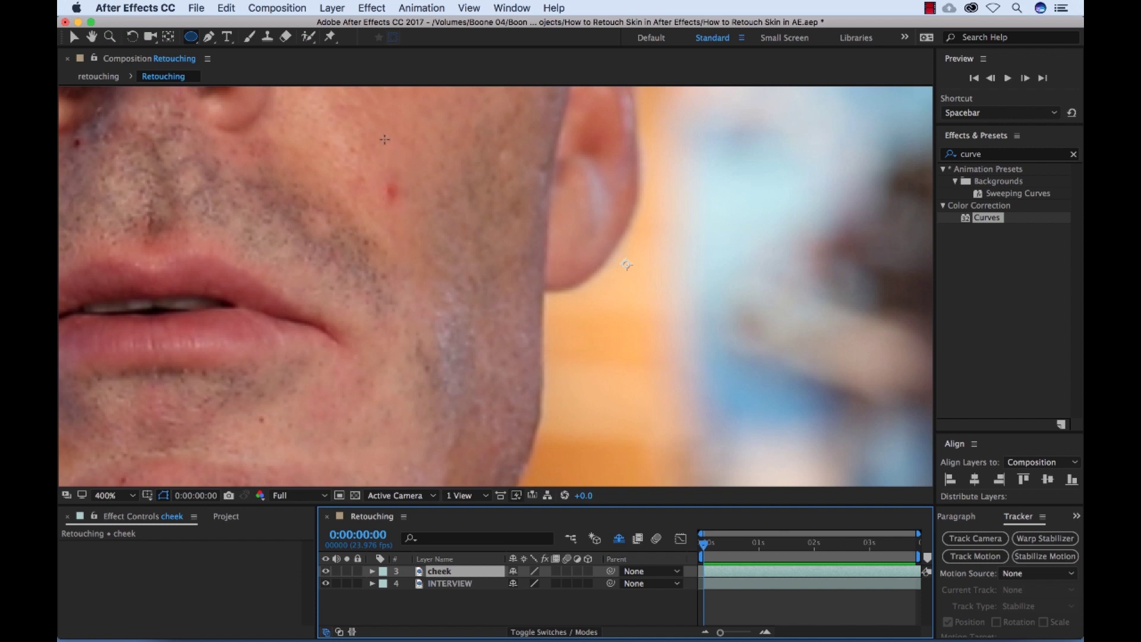
left_click_drag(384, 138, 426, 178)
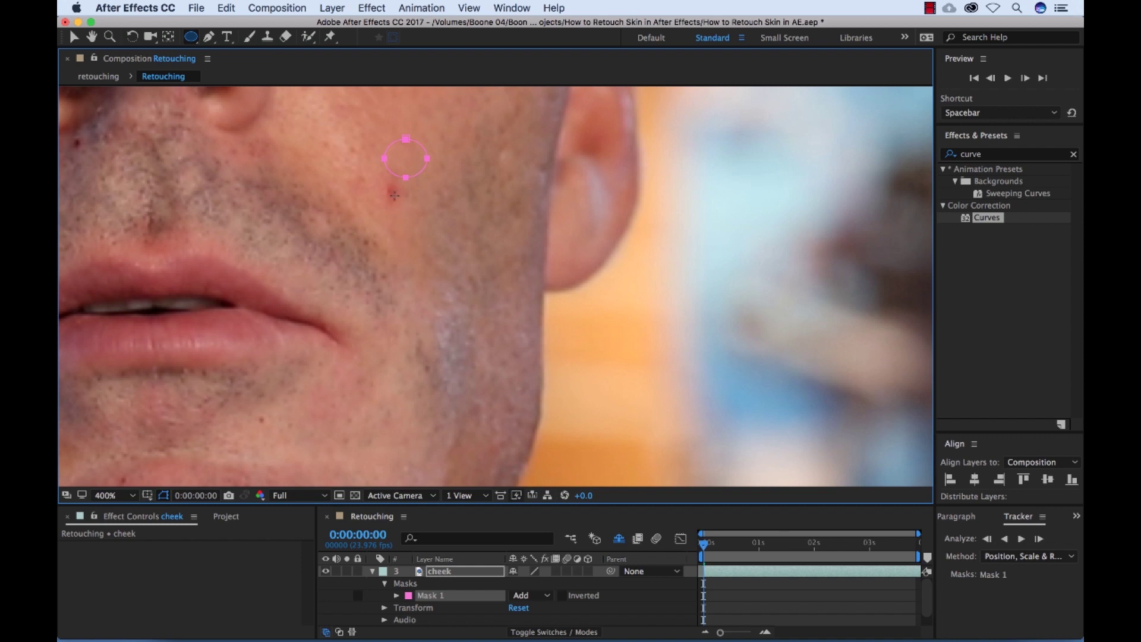
key("v")
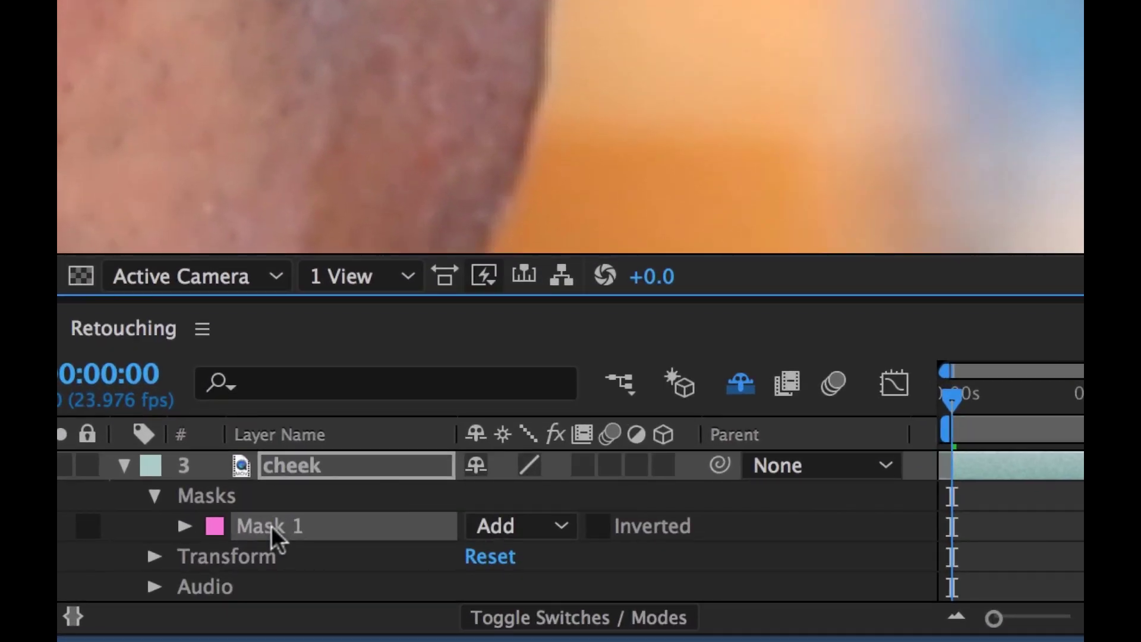
Step: Track Mask 1 forward through the clip using Position, Scale & Rotation, and return to the first frame
left_click(271, 526)
right_click(271, 526)
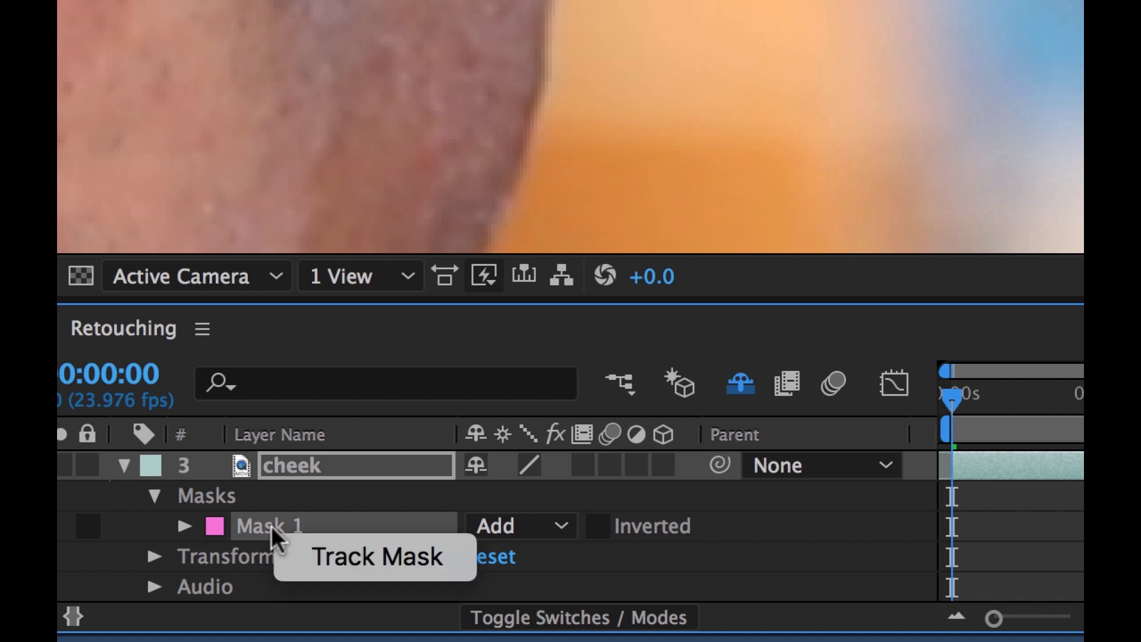
left_click(368, 559)
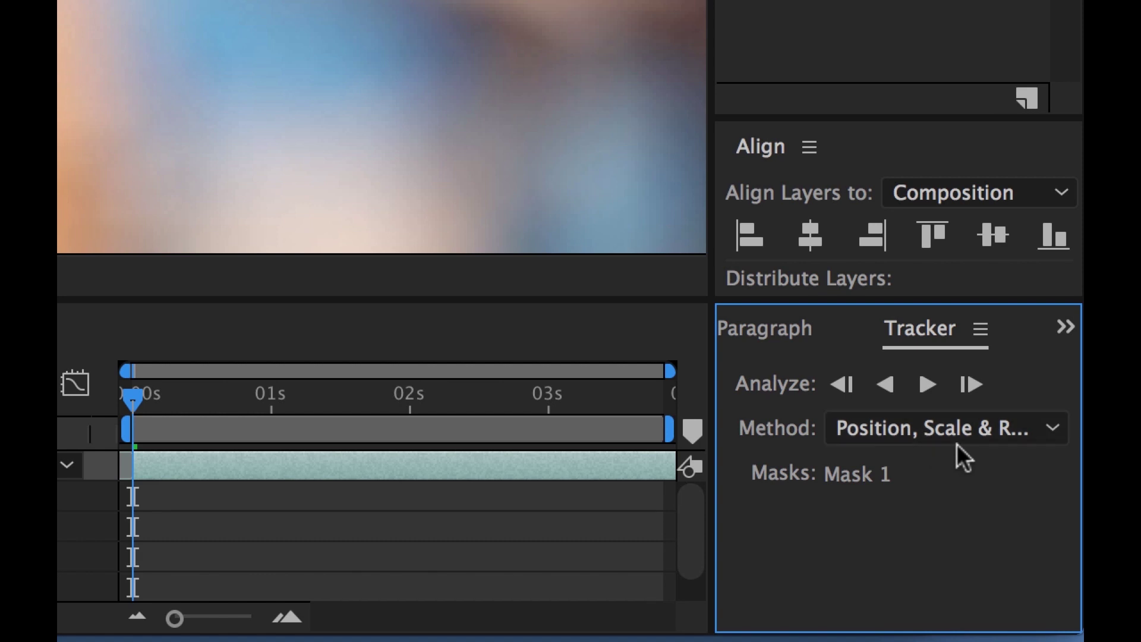
left_click(981, 427)
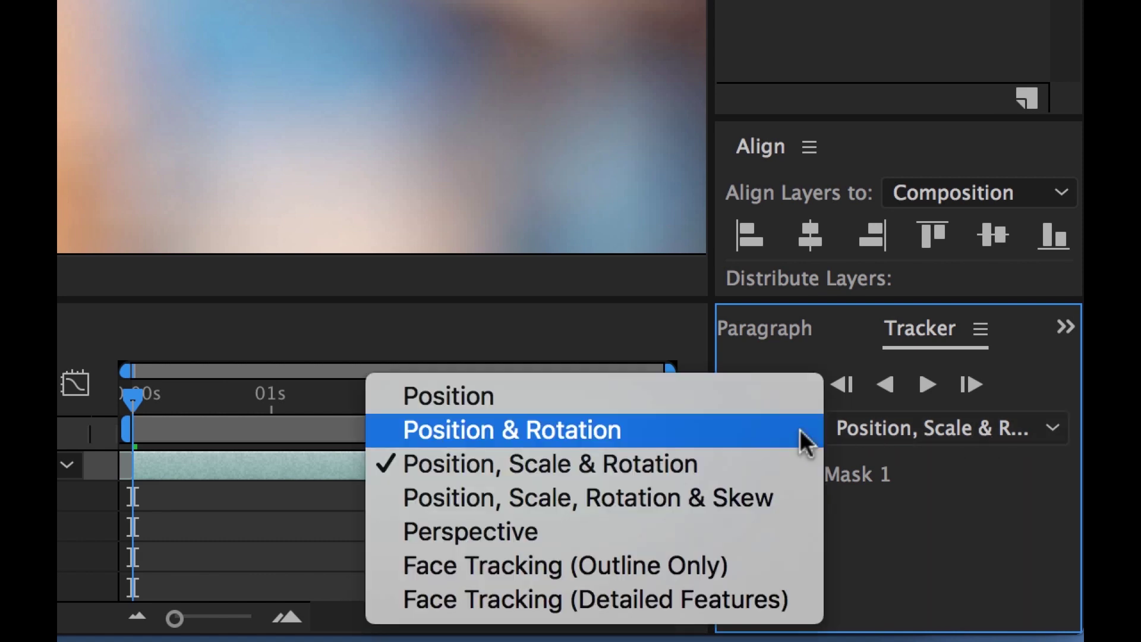
left_click(1025, 529)
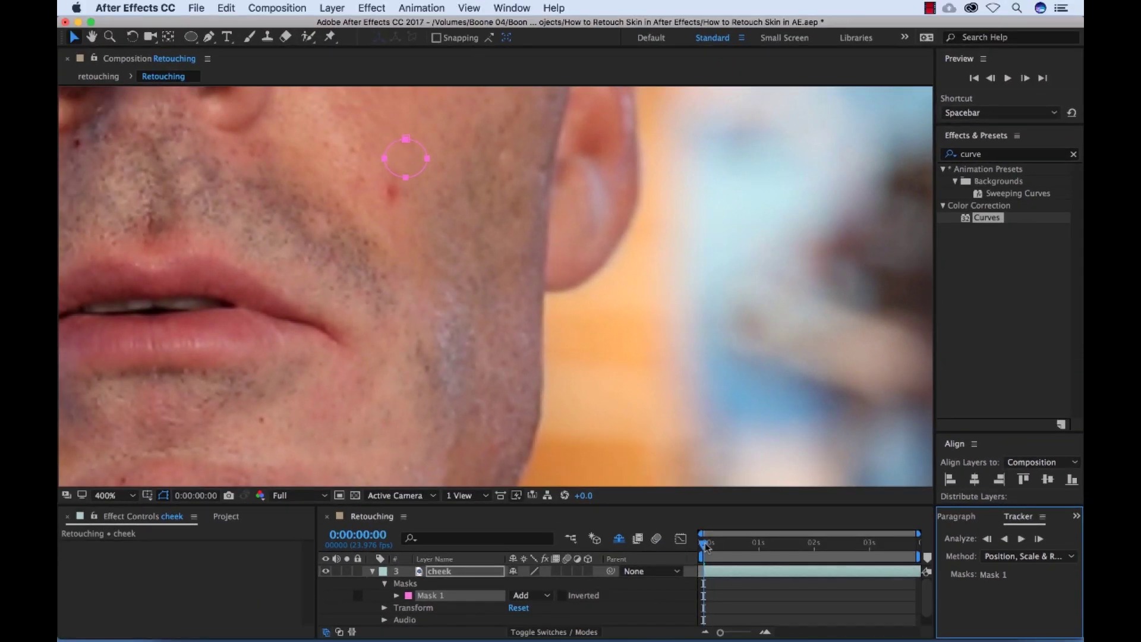
left_click(1022, 539)
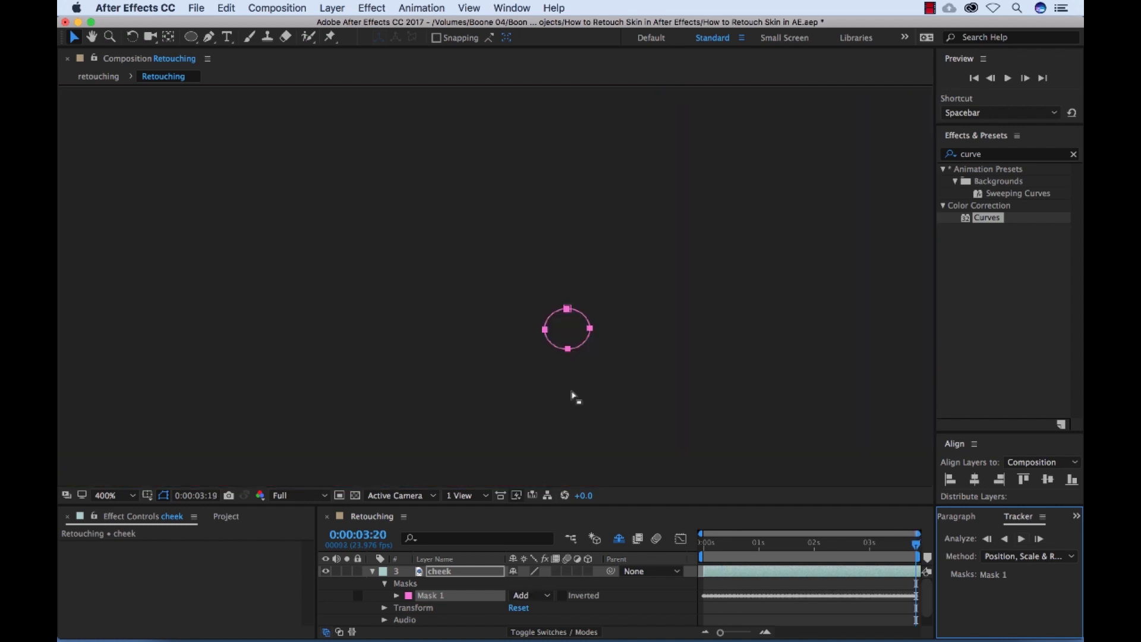
left_click_drag(853, 543, 698, 559)
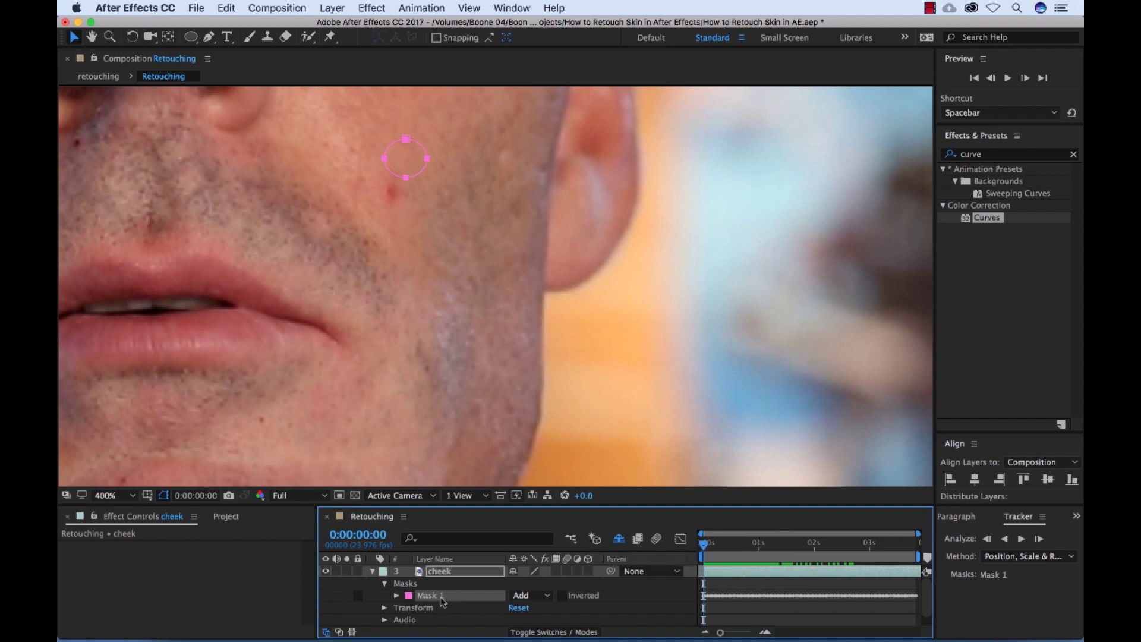
Step: Play back the cheek layer on its own to check the mask's tracked motion, then show all layers again
double_click(408, 159)
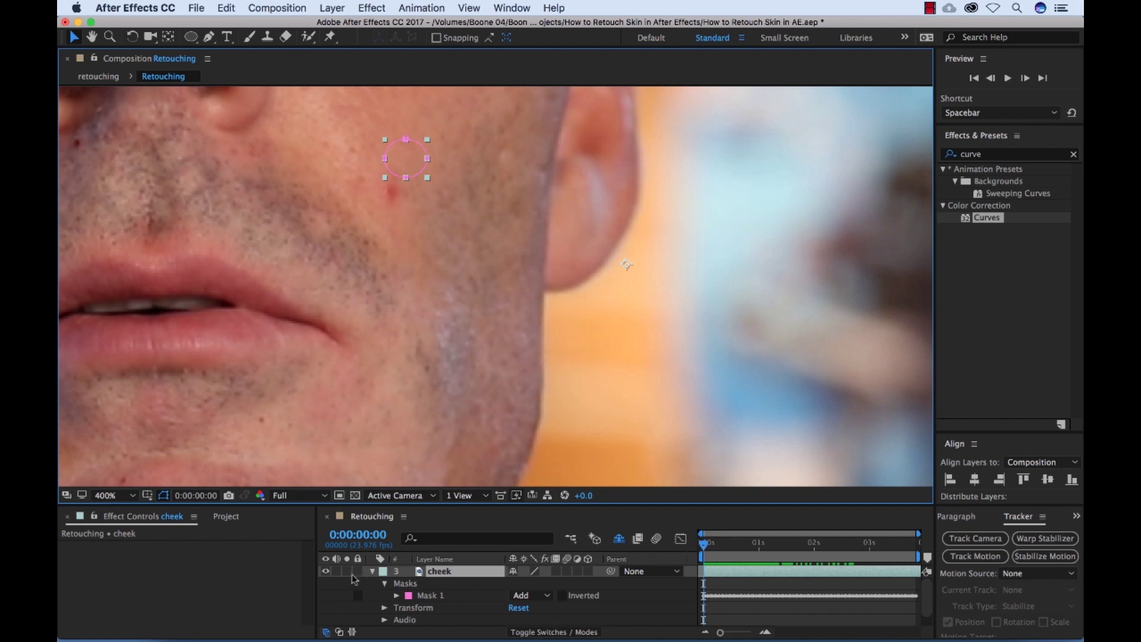
left_click(347, 571)
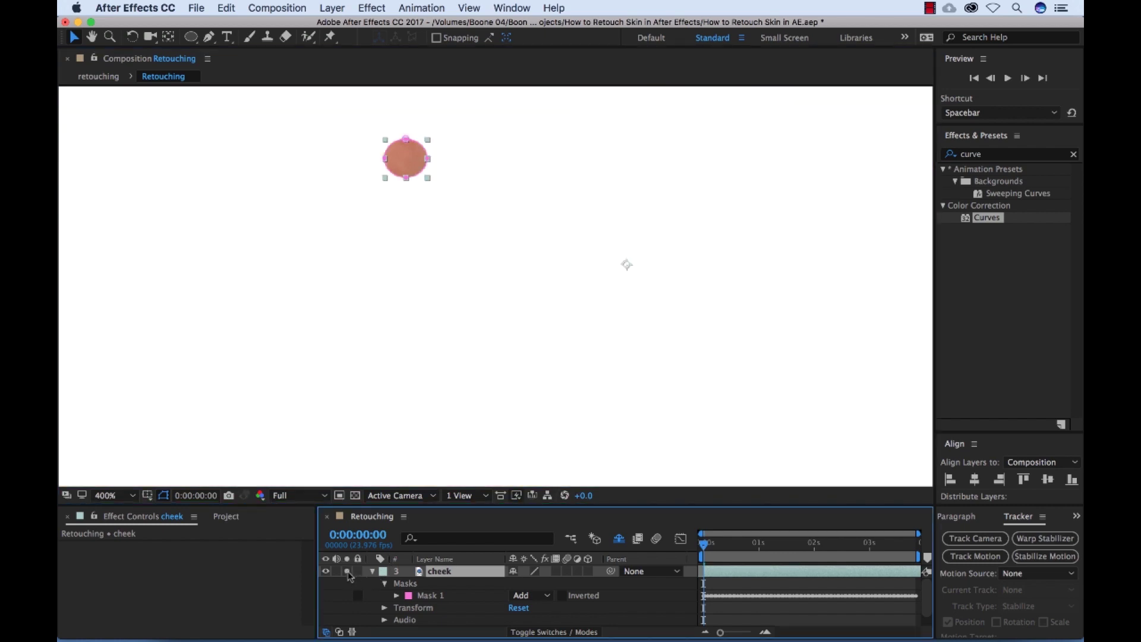
key("comma")
key("comma")
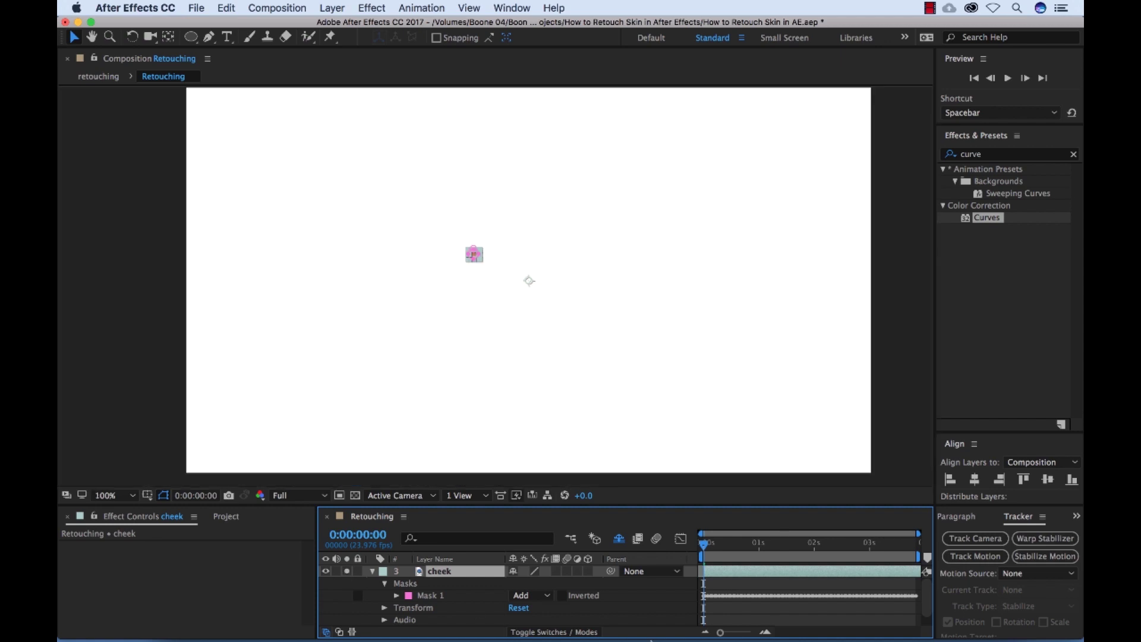
key("space")
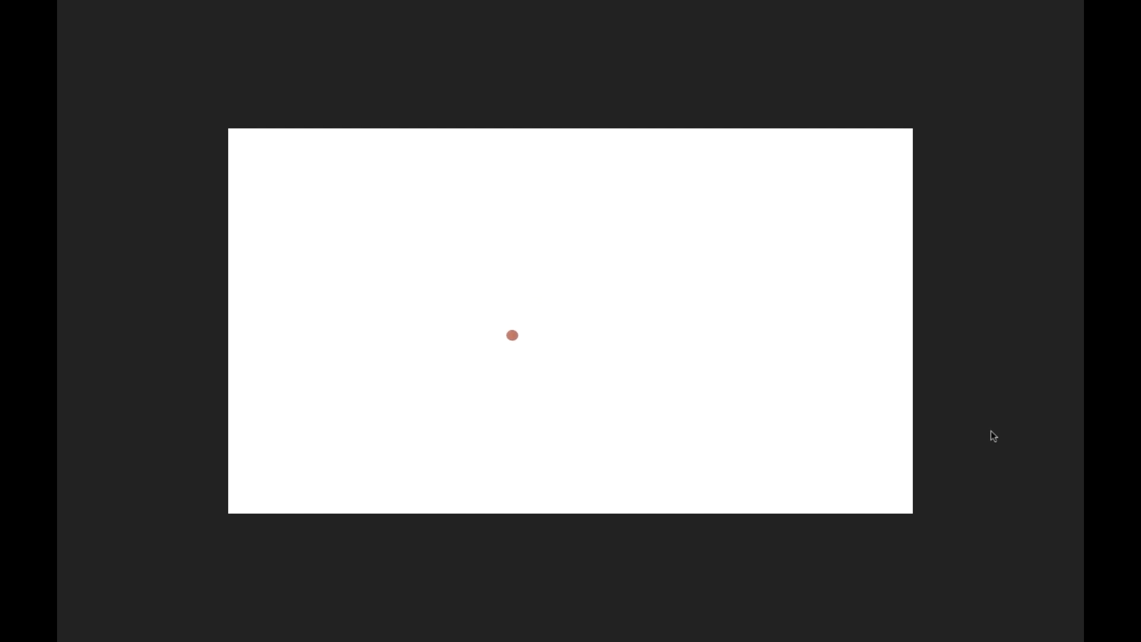
key("space")
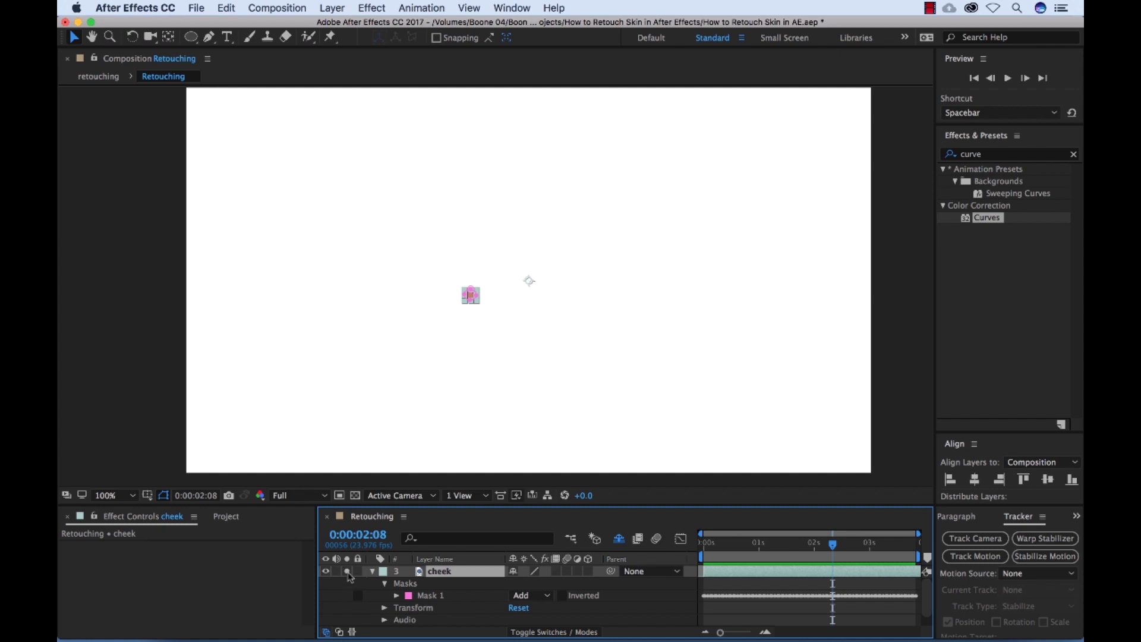
left_click(347, 572)
Step: Move the cheek layer so its masked patch of clear skin covers the red blemish
key("period")
key("period")
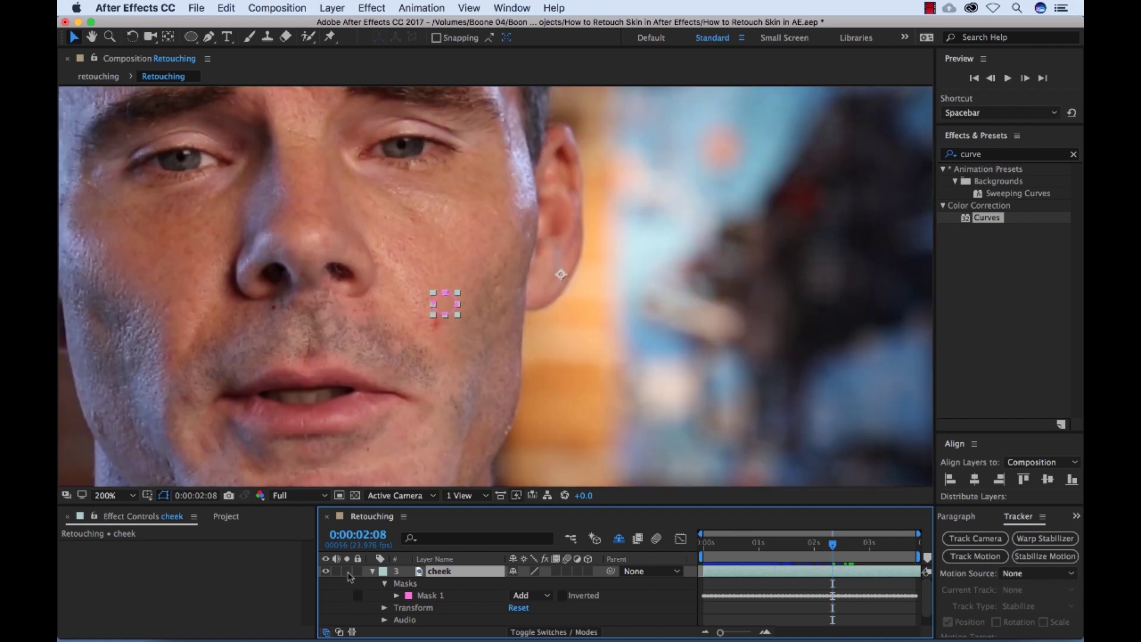
key("h")
left_click_drag(469, 235, 574, 171)
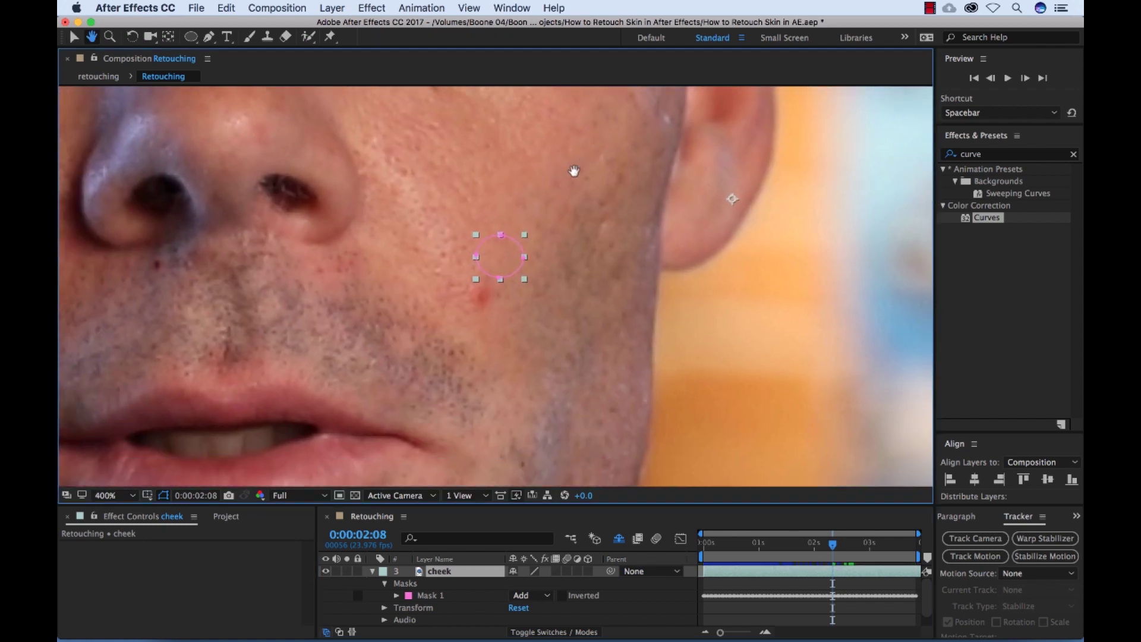
key("v")
left_click_drag(505, 260, 491, 300)
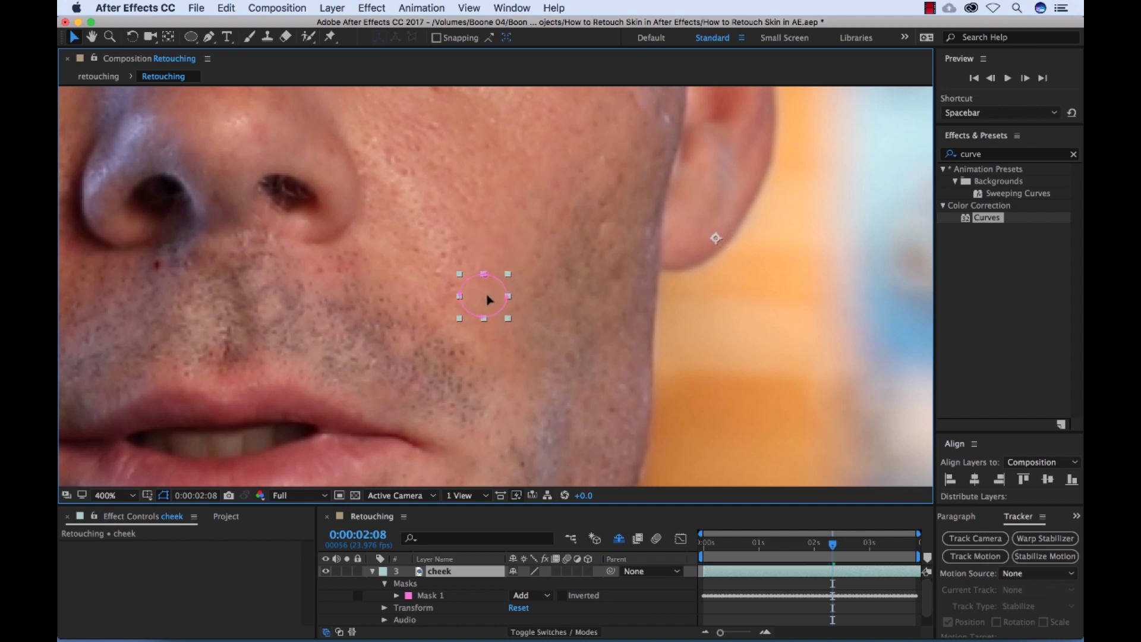
key("Return")
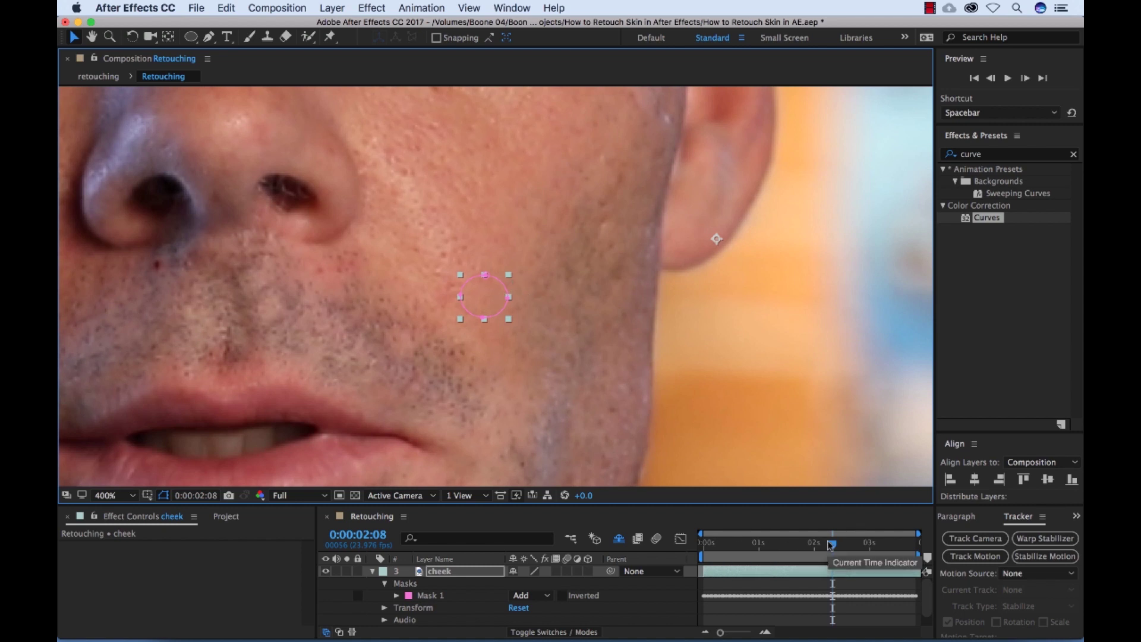
Step: Scrub through the clip with the layer deselected to check how the patch follows the blemish
left_click_drag(831, 544, 702, 544)
left_click(828, 585)
key("comma")
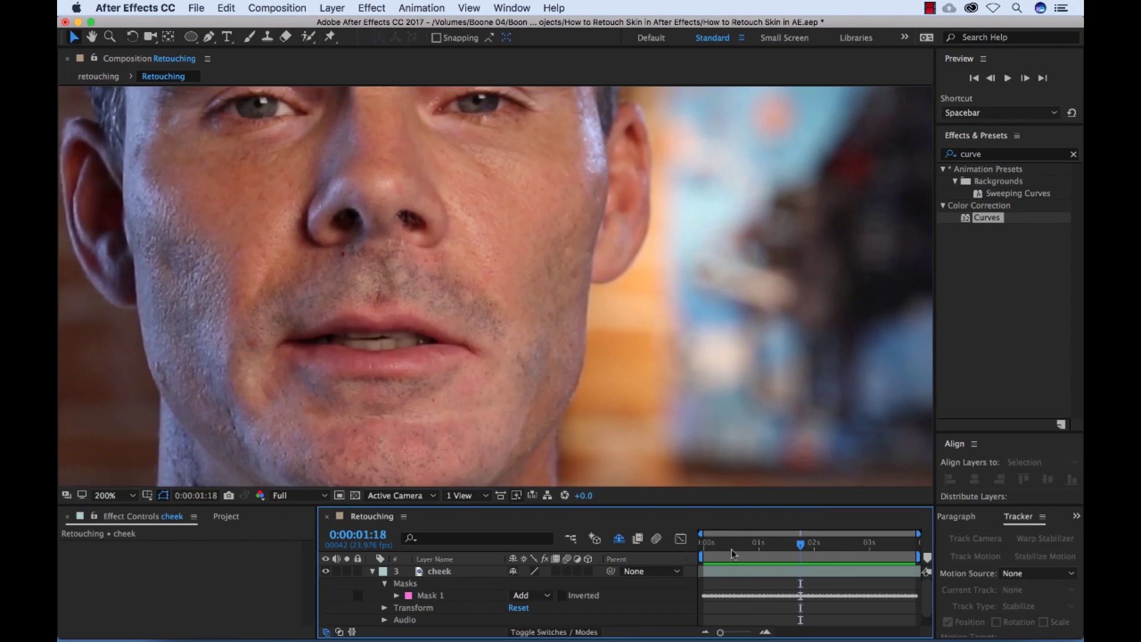
Step: Set the Mask Feather of Mask 1 on the cheek layer to 10 pixels
scroll(585, 333, "up", 2)
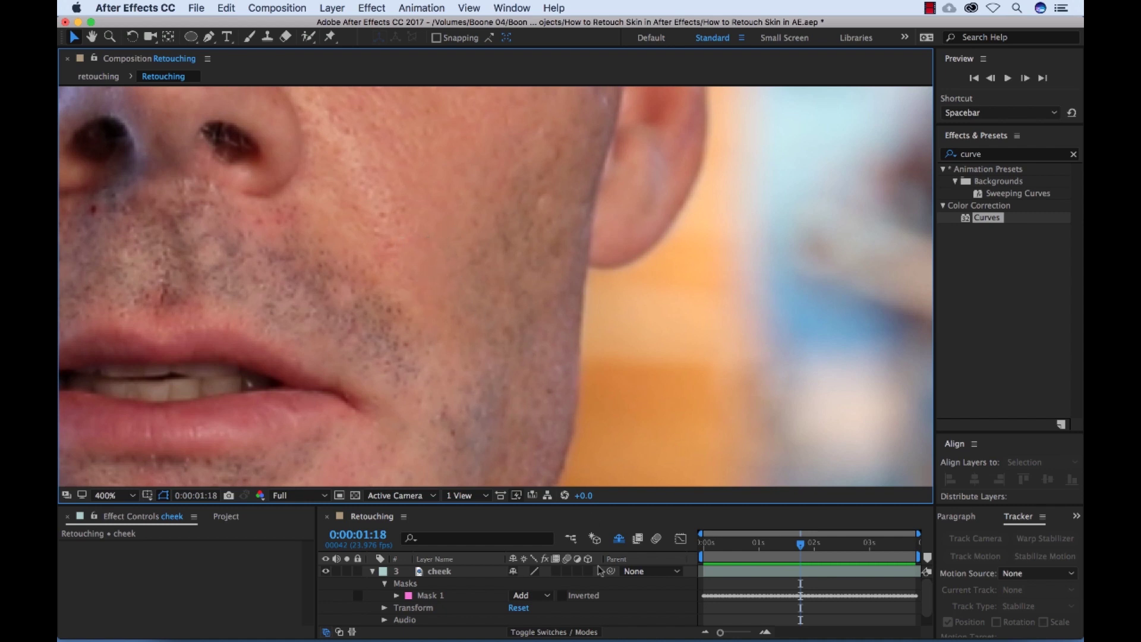
left_click(448, 572)
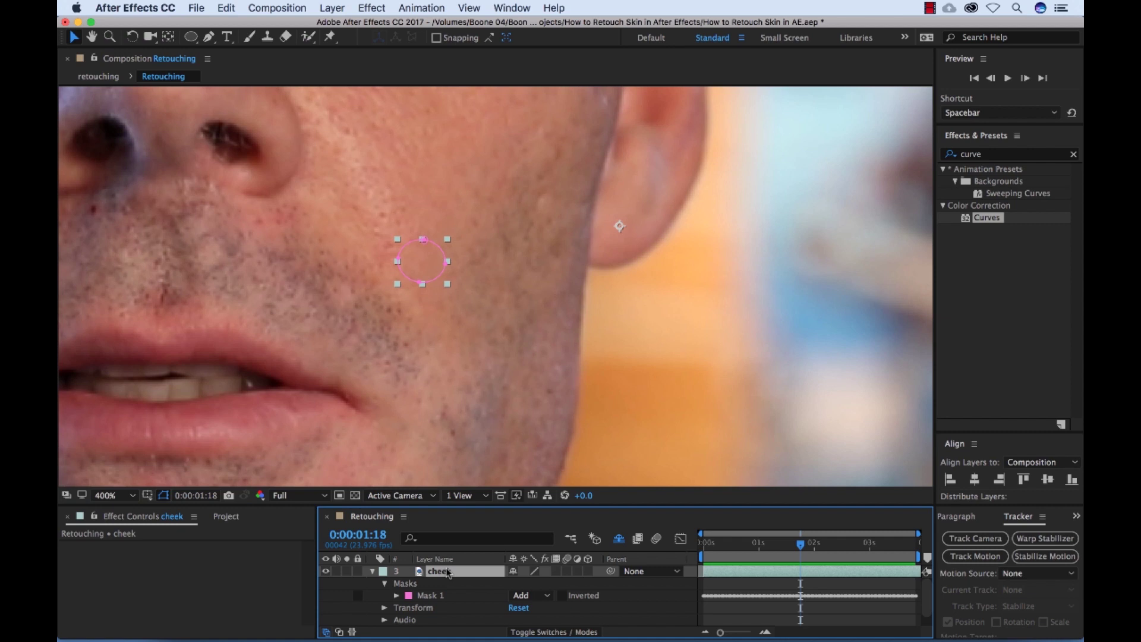
key("f")
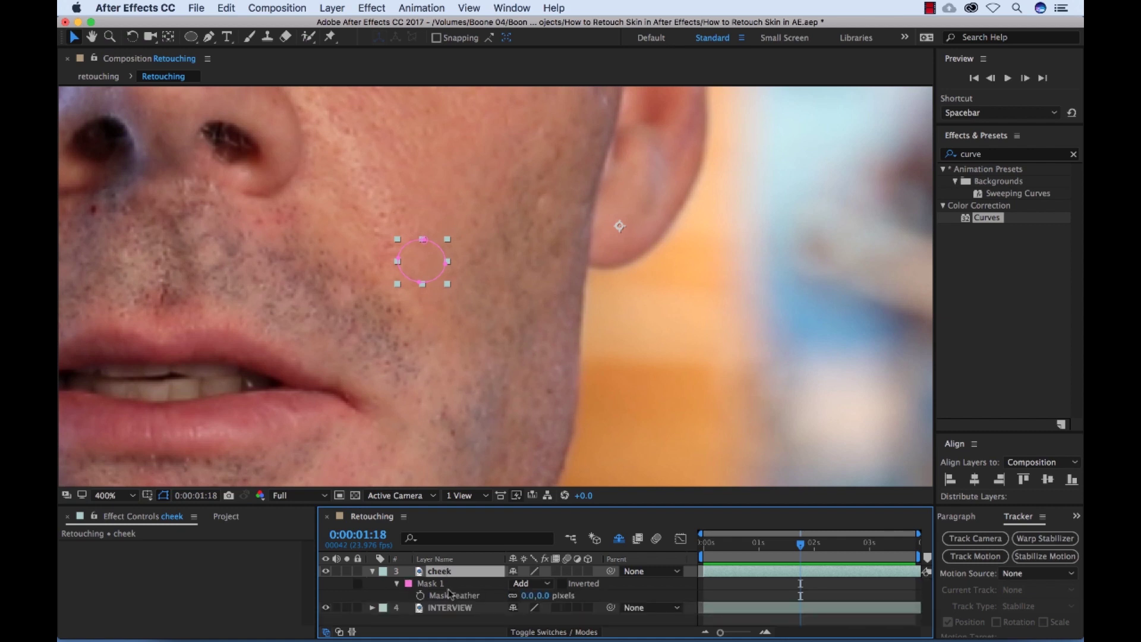
left_click(528, 595)
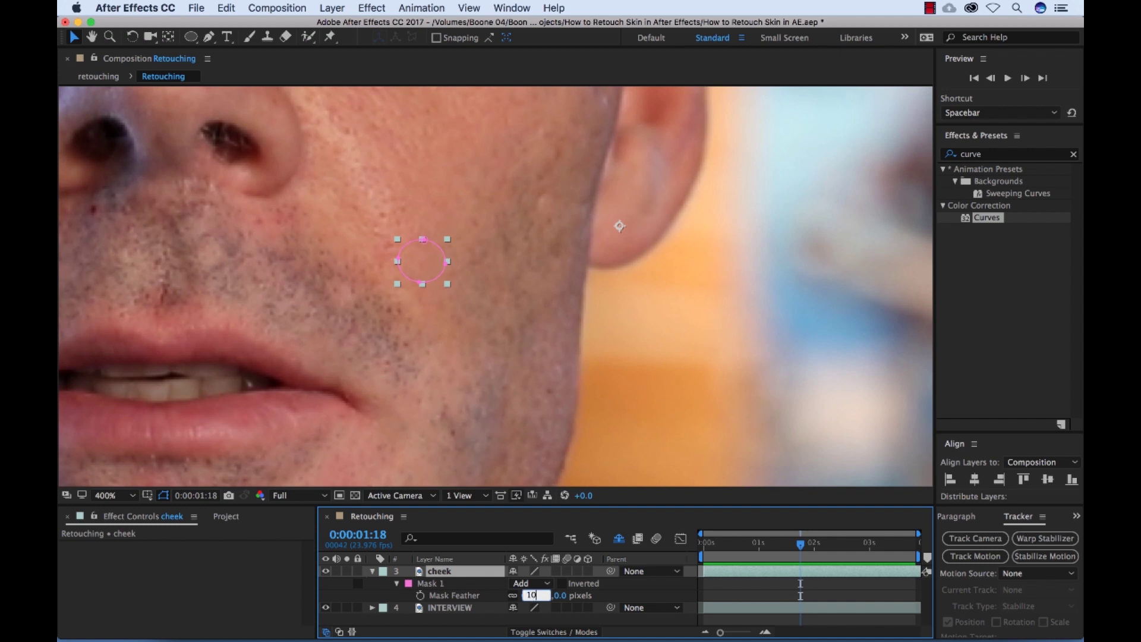
type("10")
key("Return")
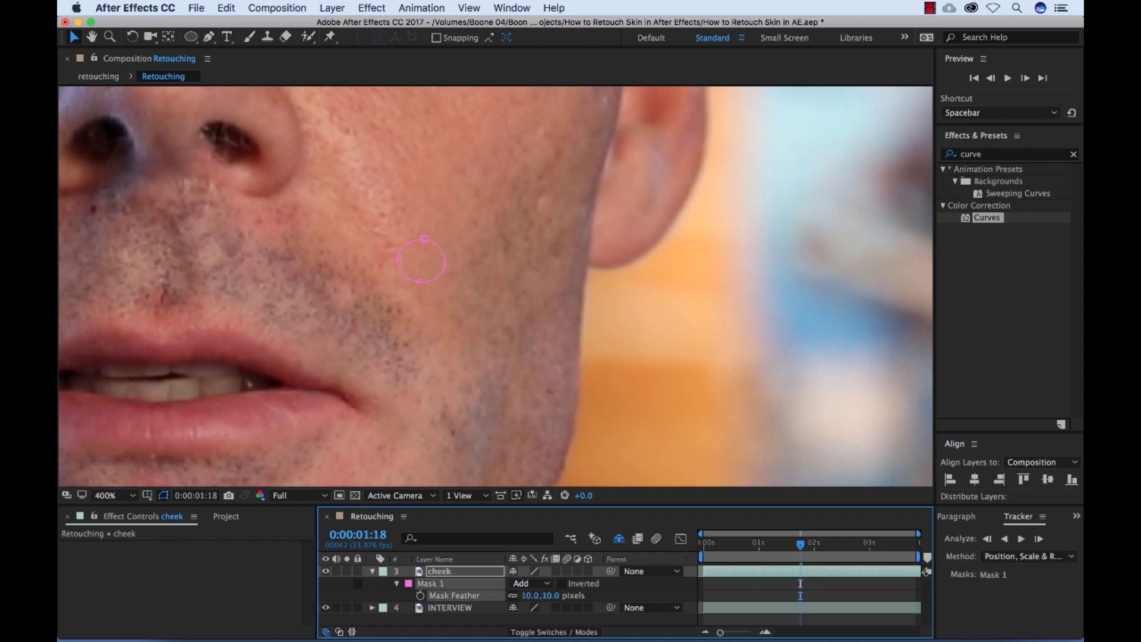
left_click(780, 585)
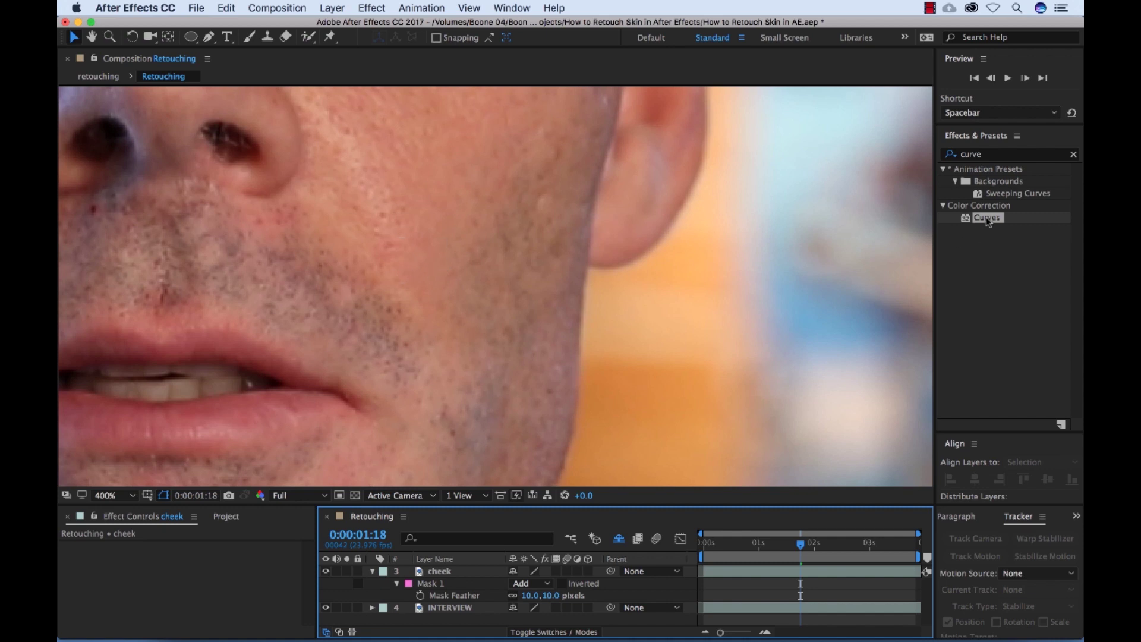
Step: Apply the Curves effect to the cheek layer and slightly raise the middle of the RGB curve
left_click_drag(988, 221, 204, 573)
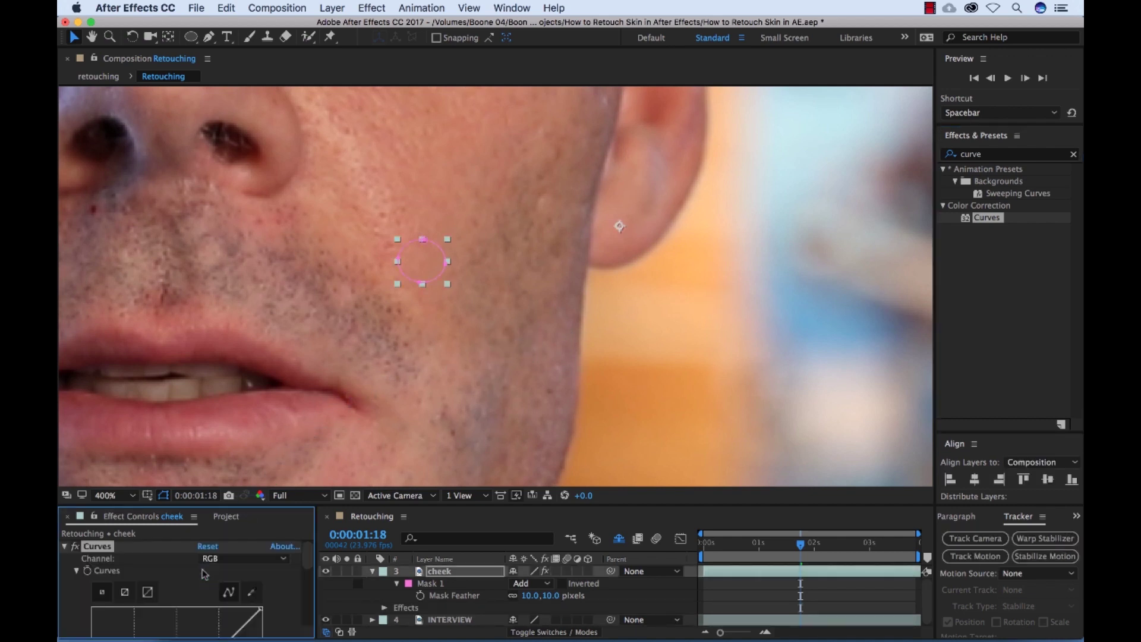
left_click_drag(310, 562, 308, 599)
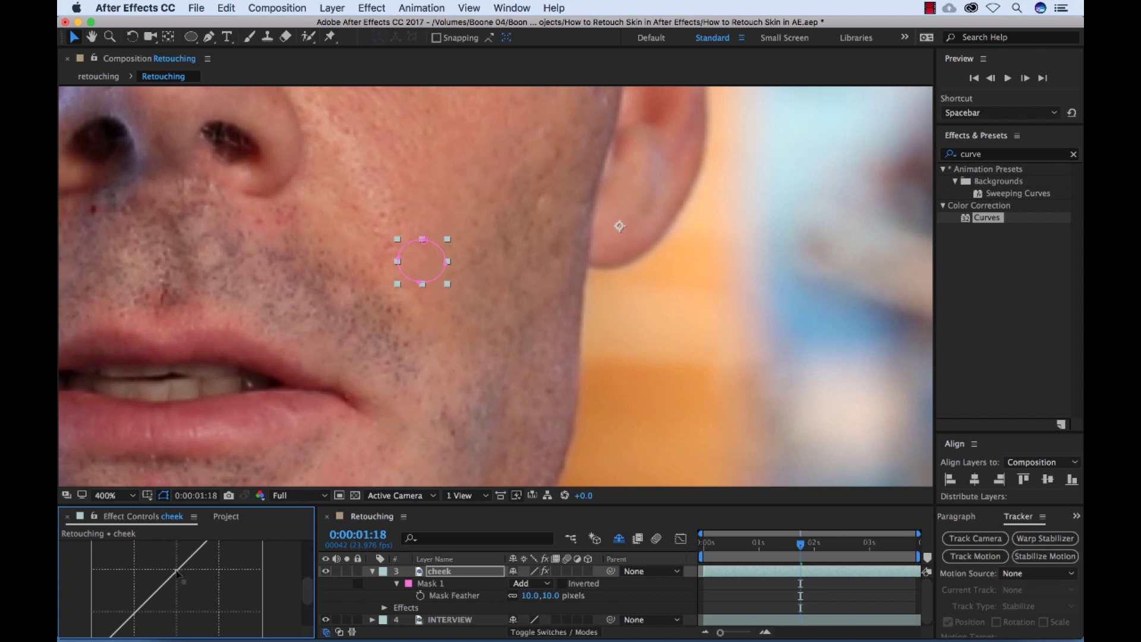
mouse_move(177, 574)
left_mouse_down()
mouse_move(190, 588)
mouse_move(172, 570)
left_mouse_up()
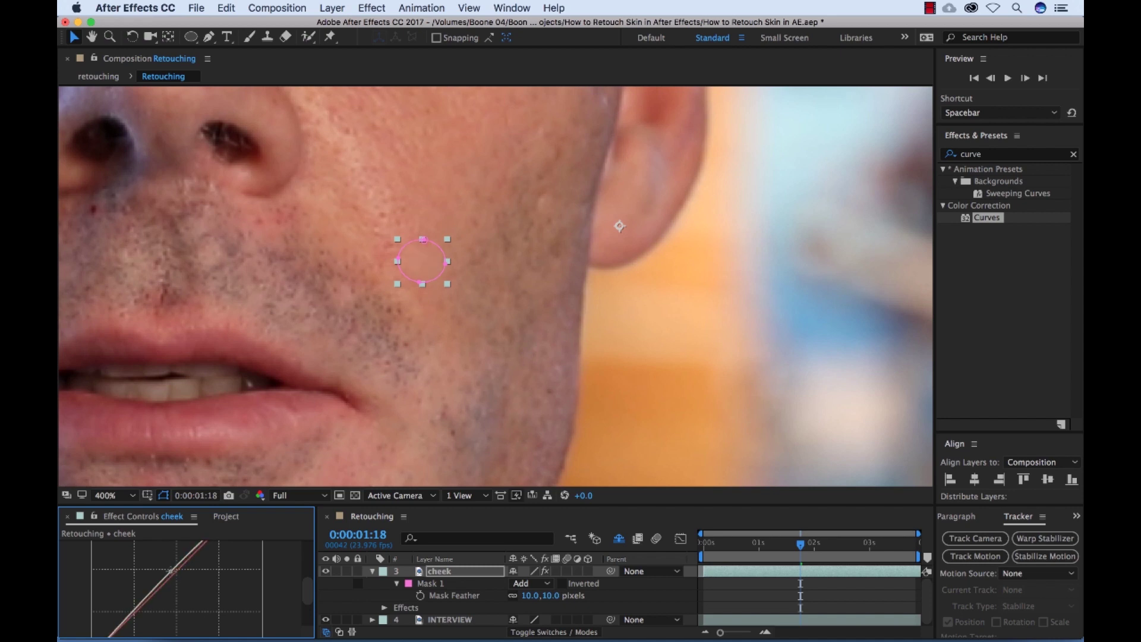
Step: Switch the cheek layer's Curves effect to the Red channel and raise the middle of the red curve
scroll(262, 565, "up", 5)
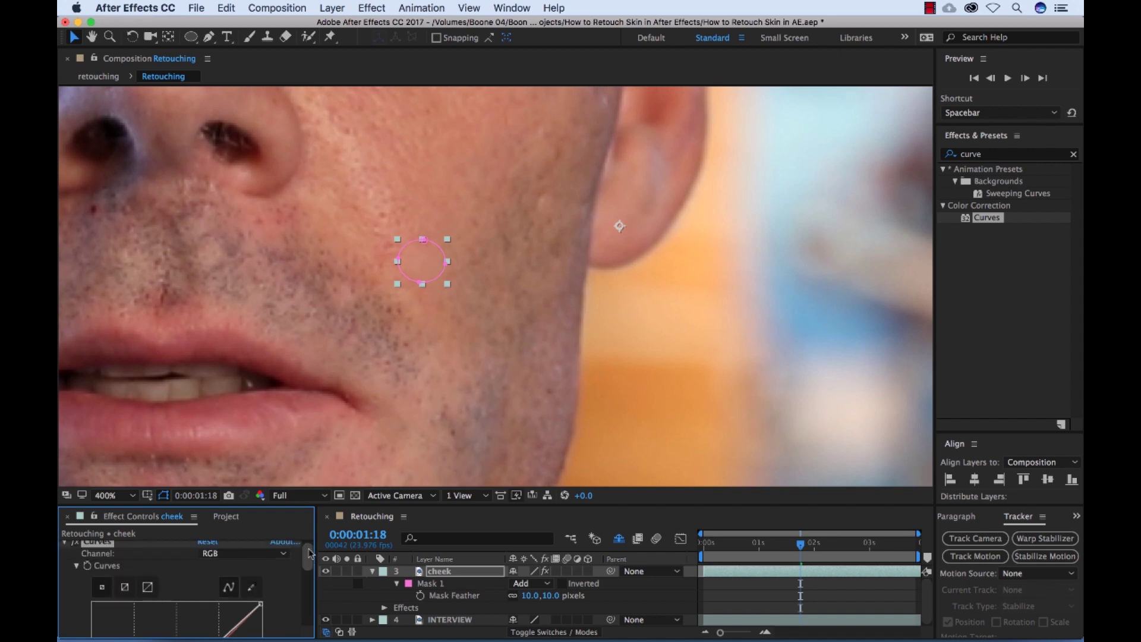
left_click(275, 558)
left_click(226, 581)
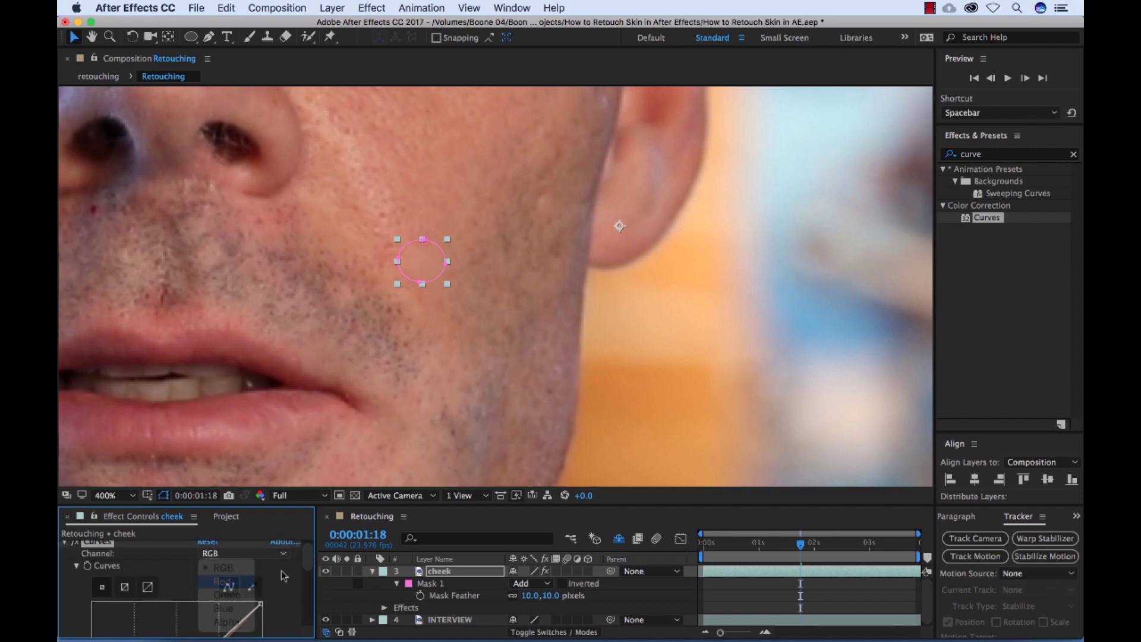
left_click_drag(310, 557, 309, 591)
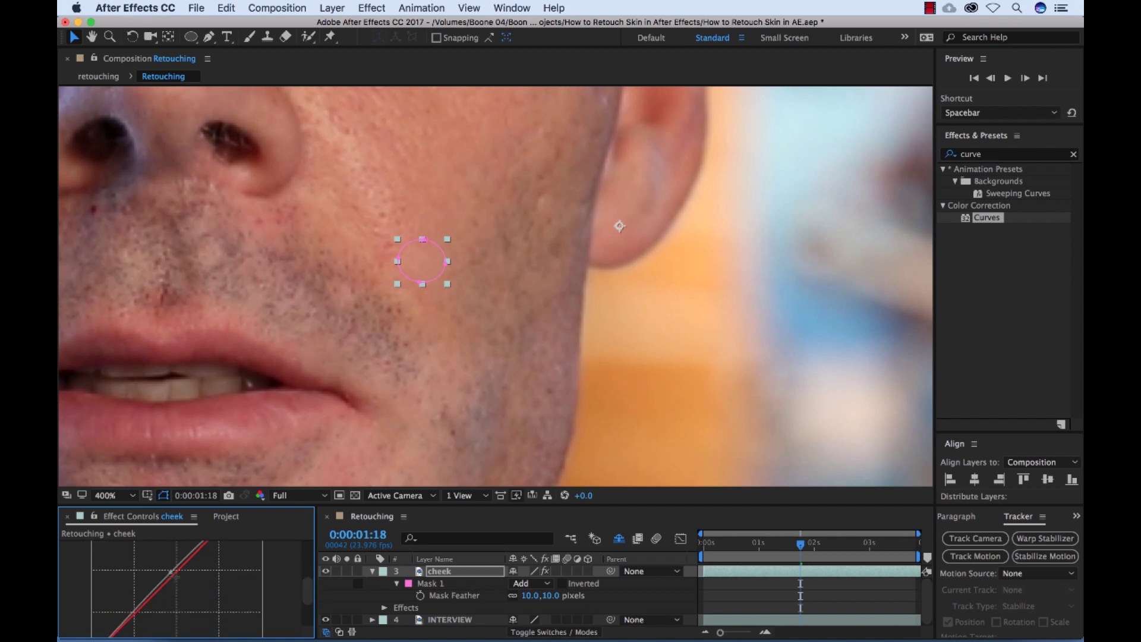
left_click_drag(174, 576, 159, 565)
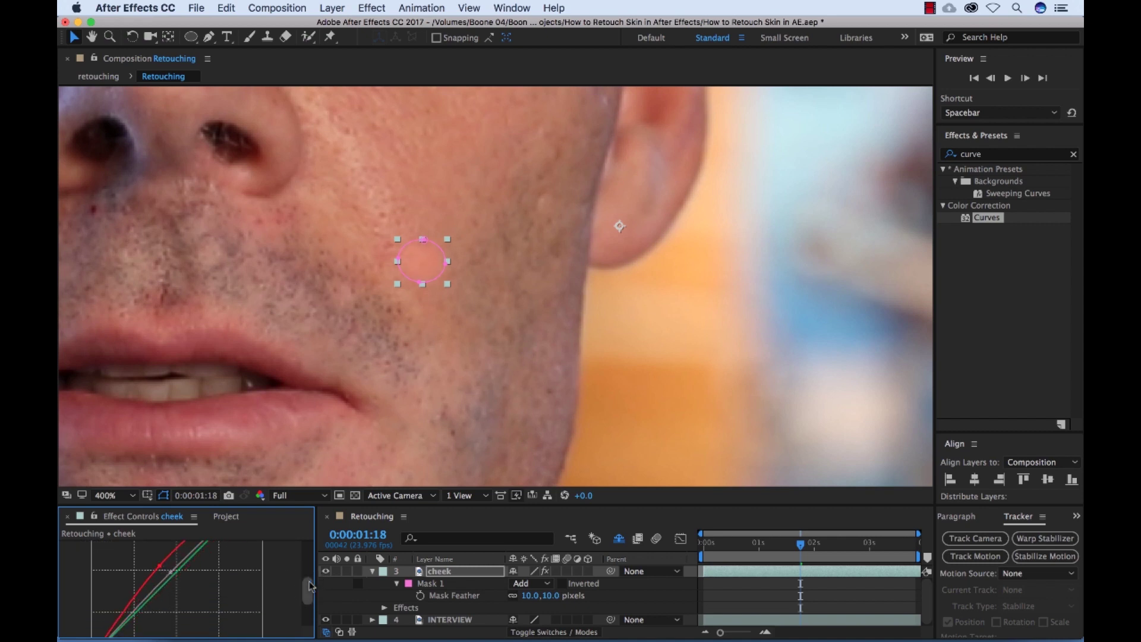
Step: Delete the Curves effect from the cheek layer
left_click_drag(310, 586, 310, 556)
left_click(97, 547)
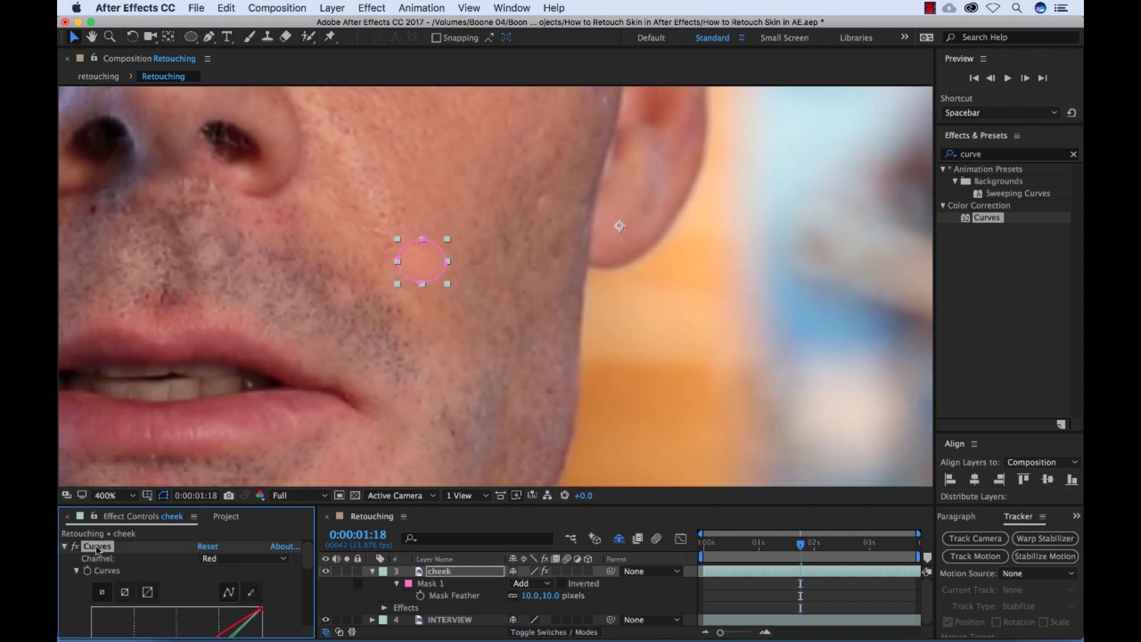
key("Delete")
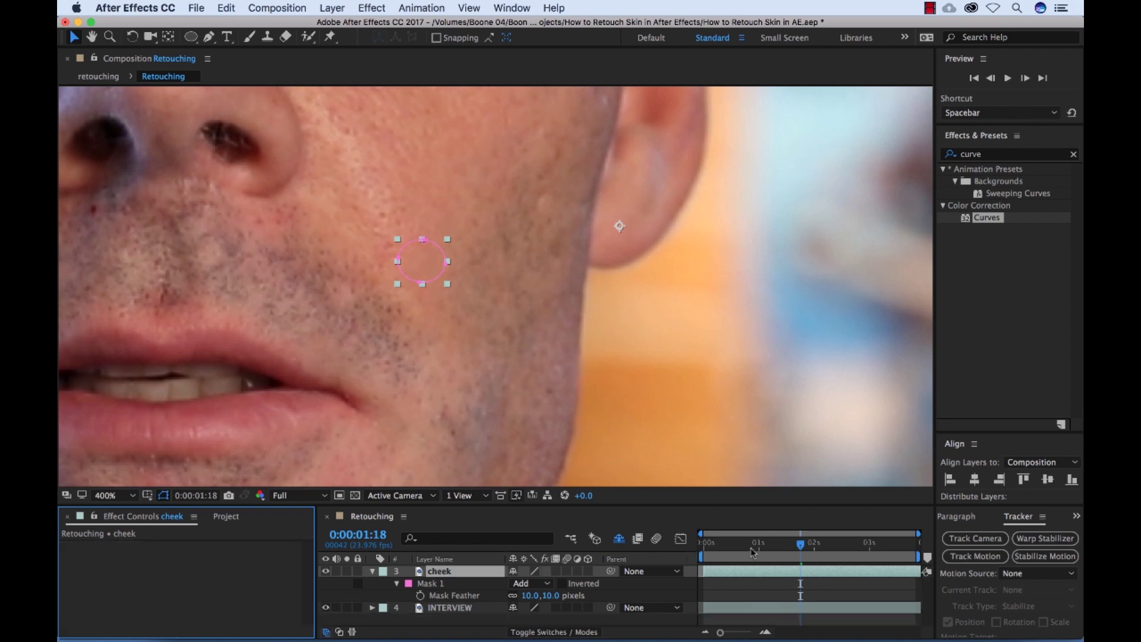
Step: Preview the clip full screen from the first frame at 100% magnification with the cheek layer deselected
left_click_drag(752, 551, 692, 548)
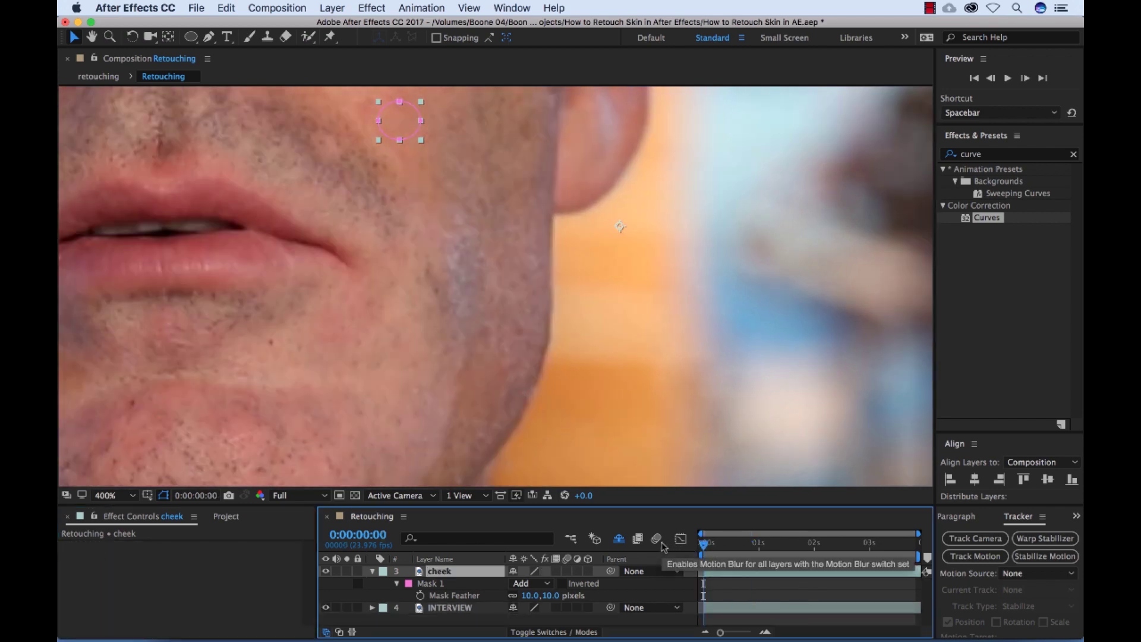
key("comma")
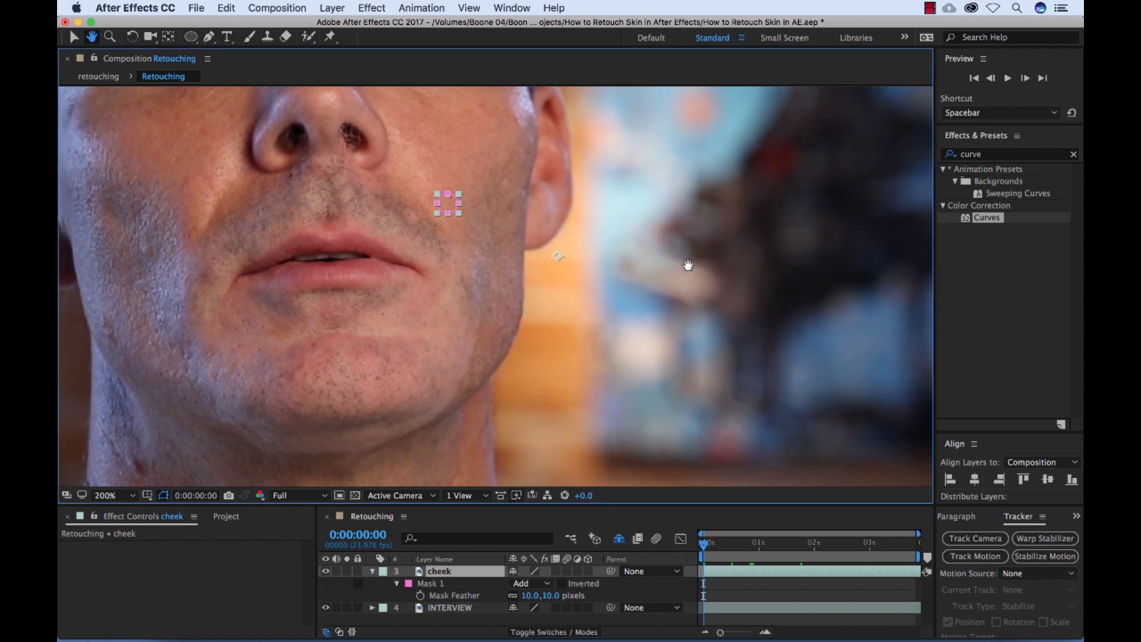
key("comma")
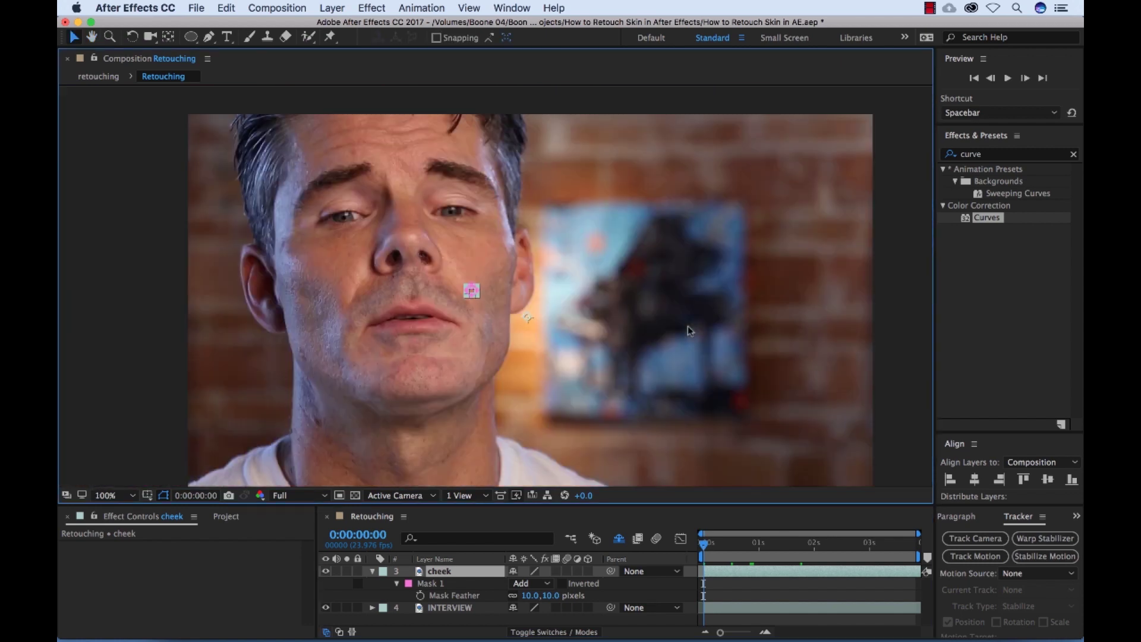
left_click(901, 368)
key("space")
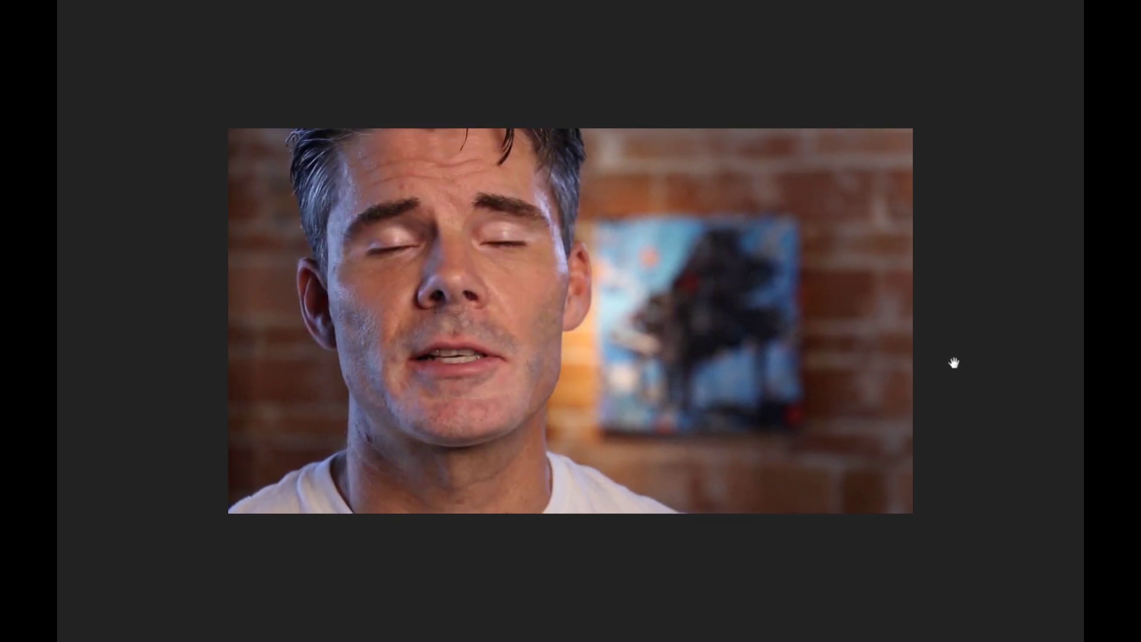
key("space")
Step: Toggle the cheek layer's visibility at 200% magnification to compare the cheek with and without the patch
key(".")
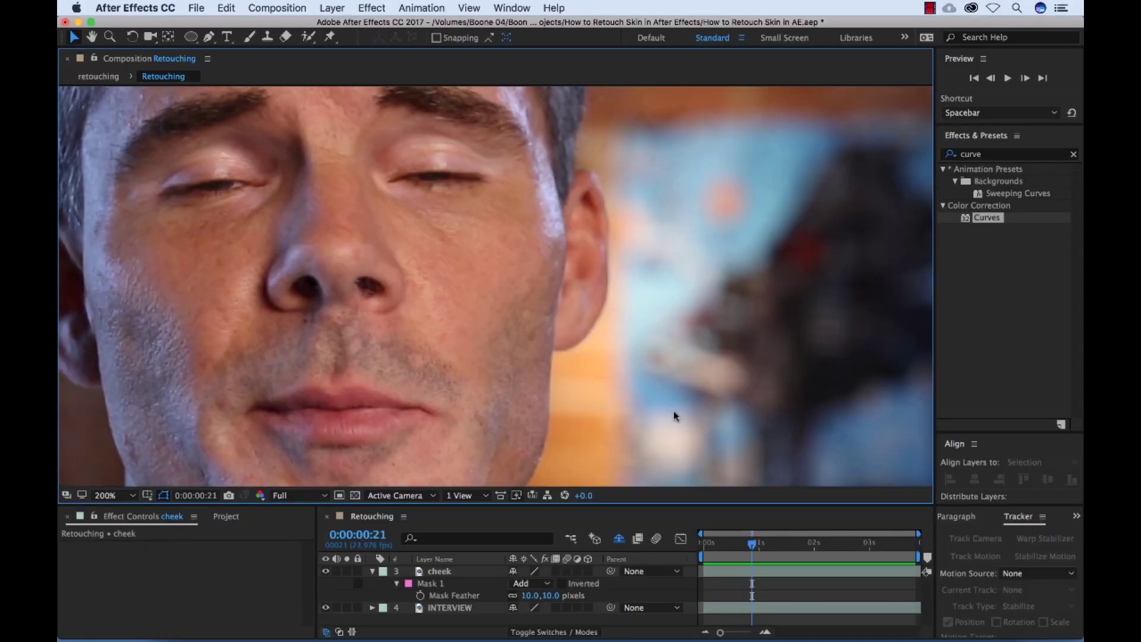
left_click(326, 572)
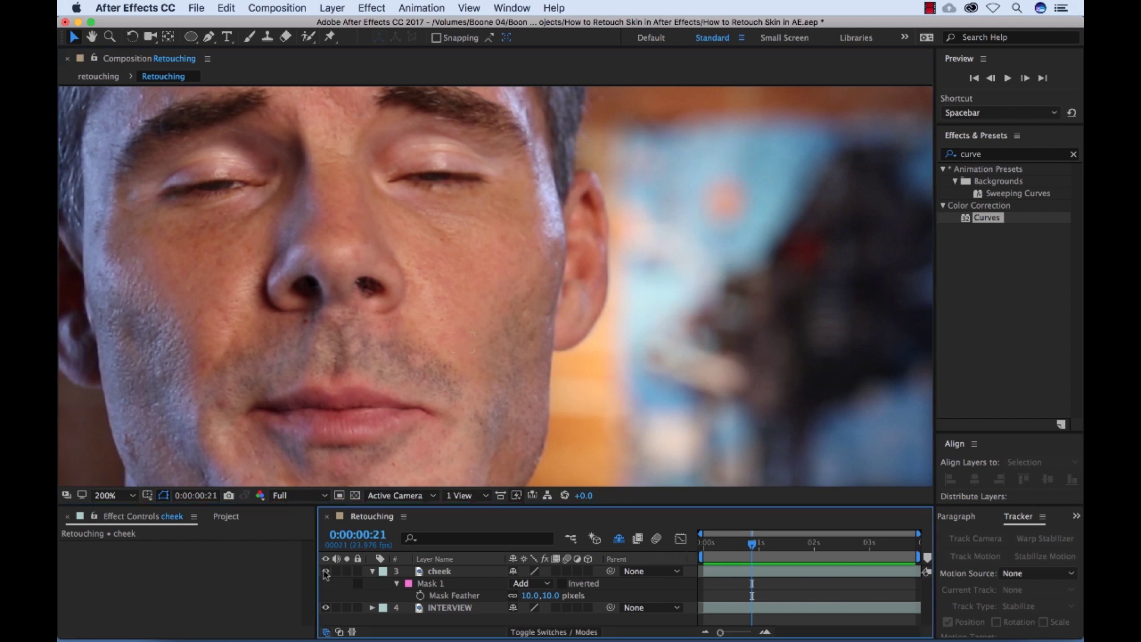
left_click(326, 571)
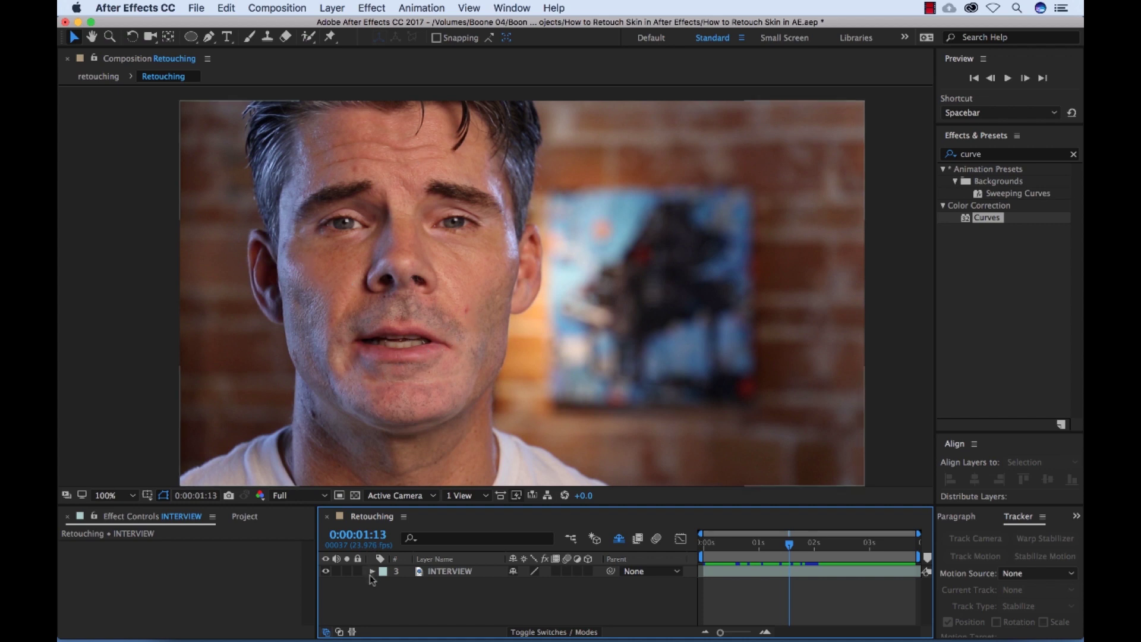
Step: Reveal the shy layers in the Retouching composition and turn on the visibility of the retouching layer
left_click(619, 538)
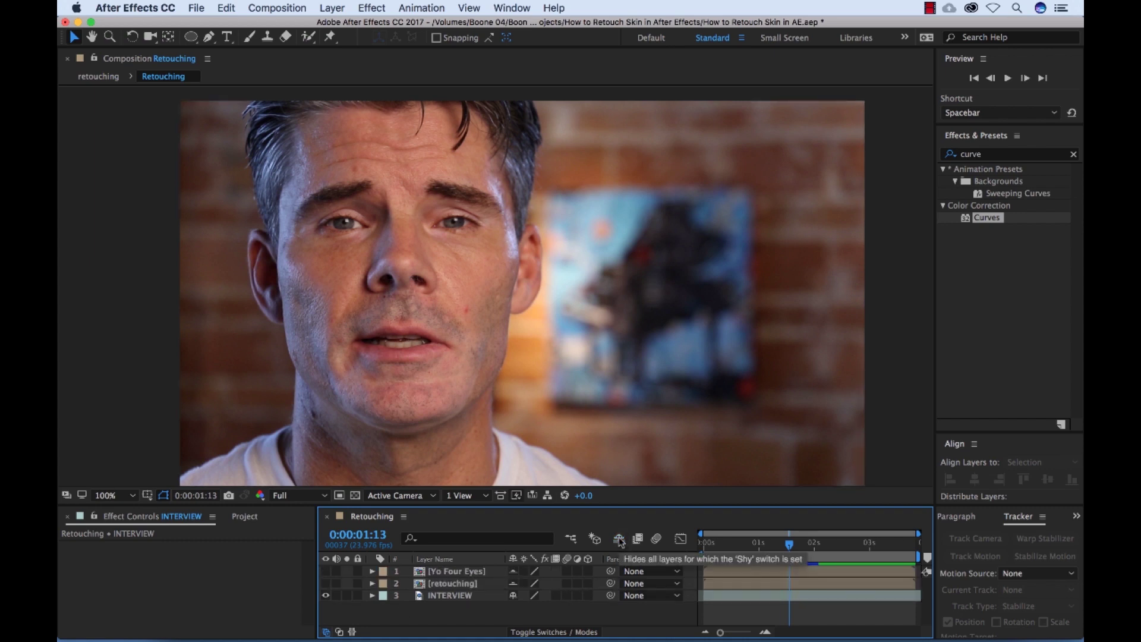
left_click(325, 583)
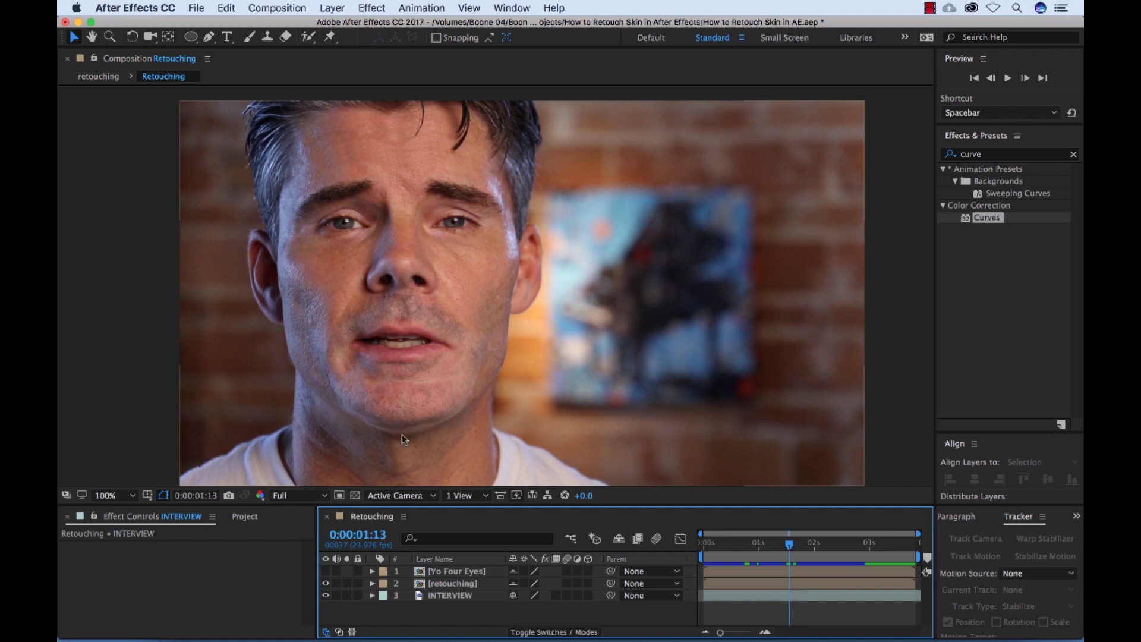
Step: Toggle the retouching layer's visibility to compare the mouth, chin and neck before and after retouching
key("period")
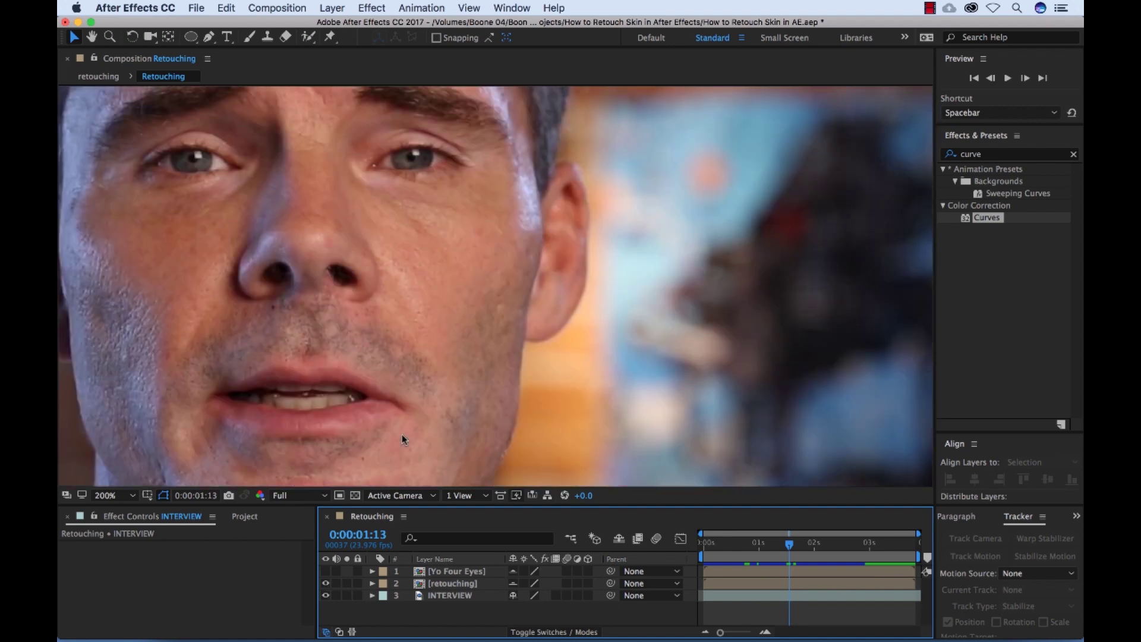
key("h")
left_click_drag(441, 331, 693, 190)
key("v")
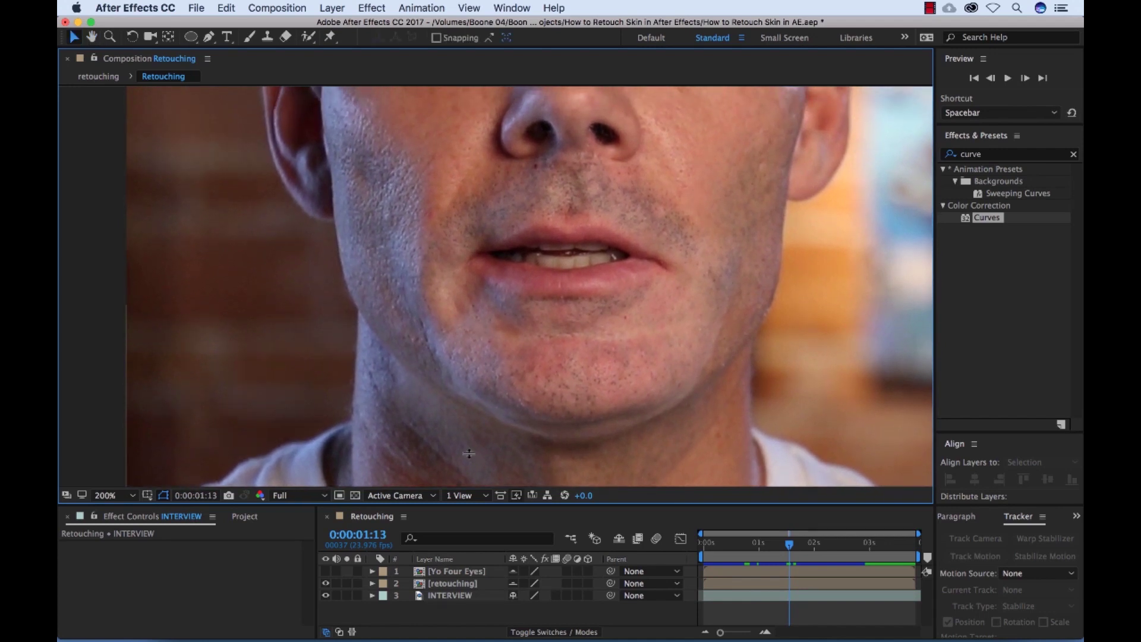
left_click(326, 594)
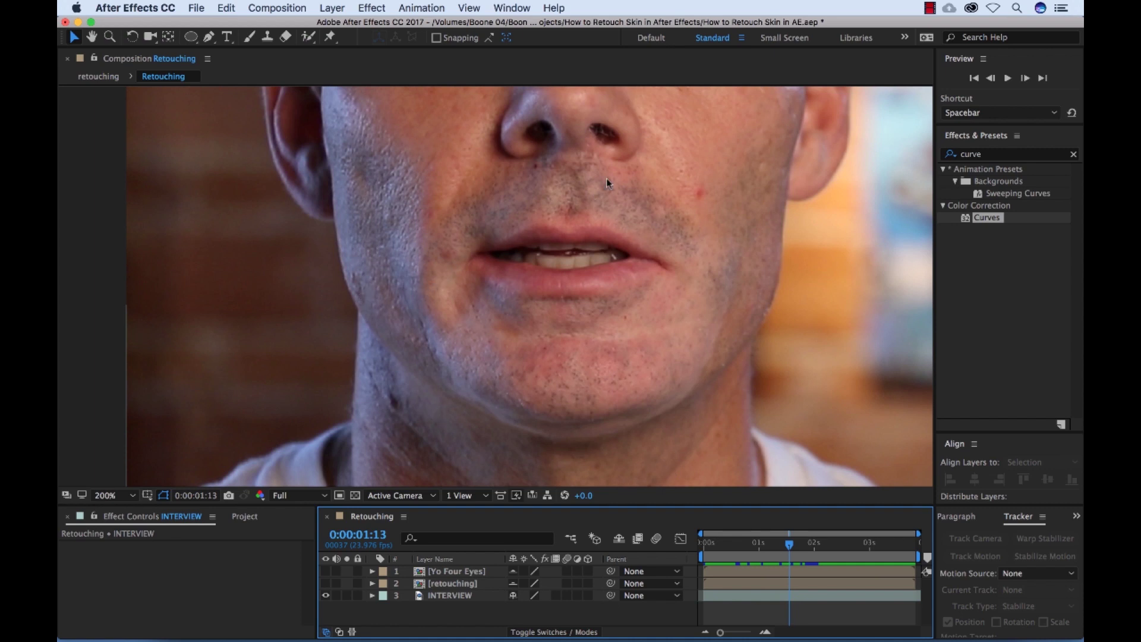
left_click(326, 584)
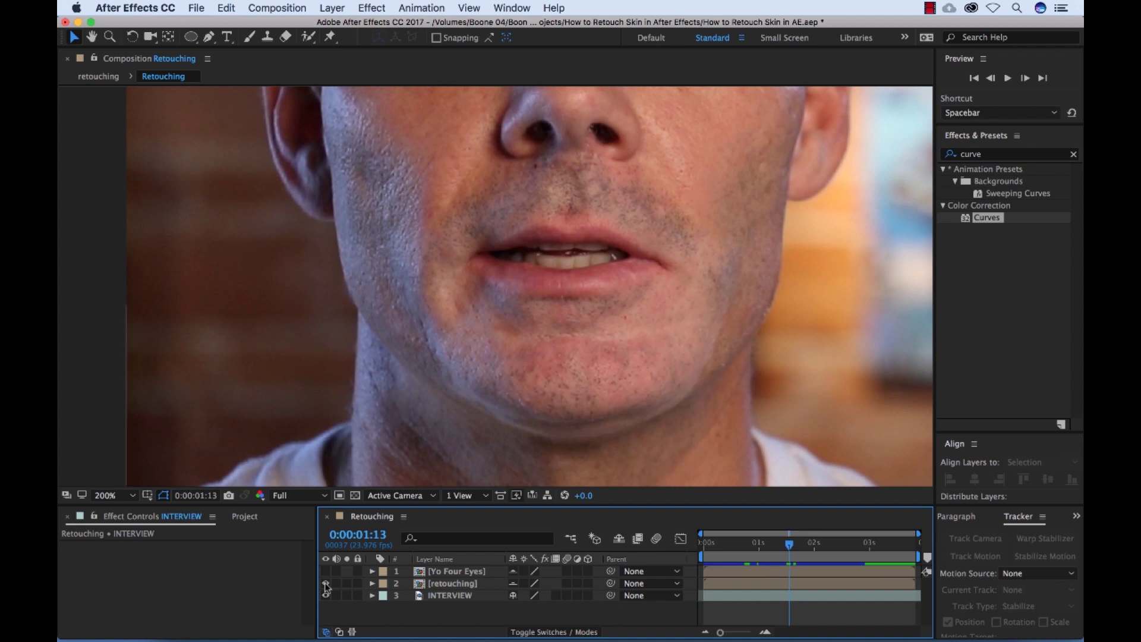
left_click(326, 584)
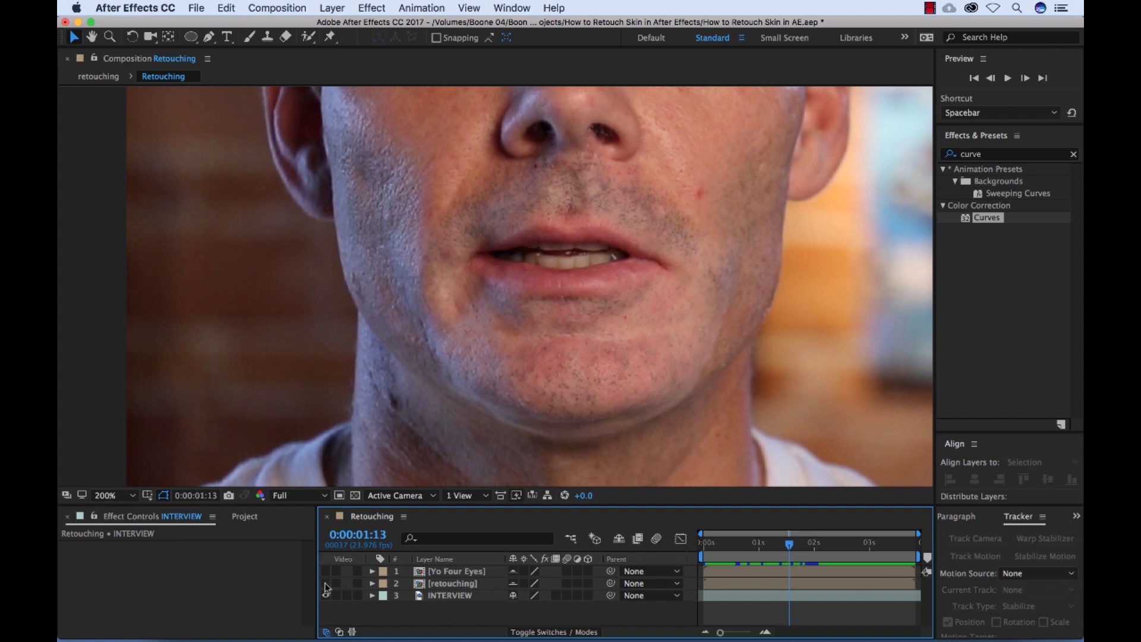
left_click(325, 584)
left_click(325, 583)
left_click(326, 584)
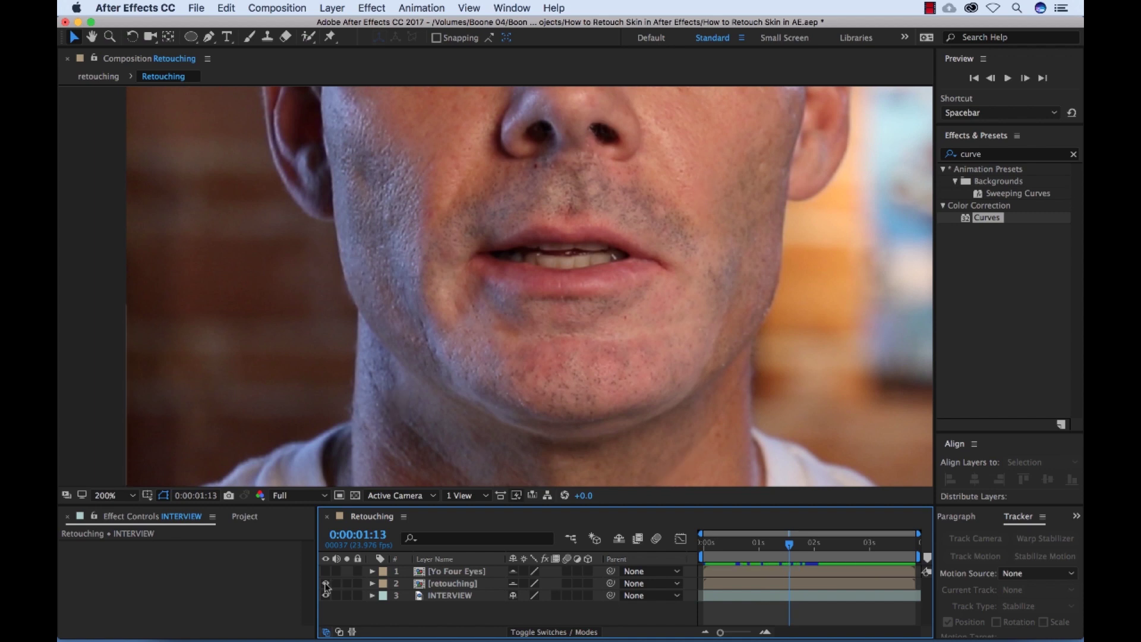
left_click(325, 583)
left_click(325, 584)
Step: Compare the forehead and brow area with the retouching layer switched off and on
key("h")
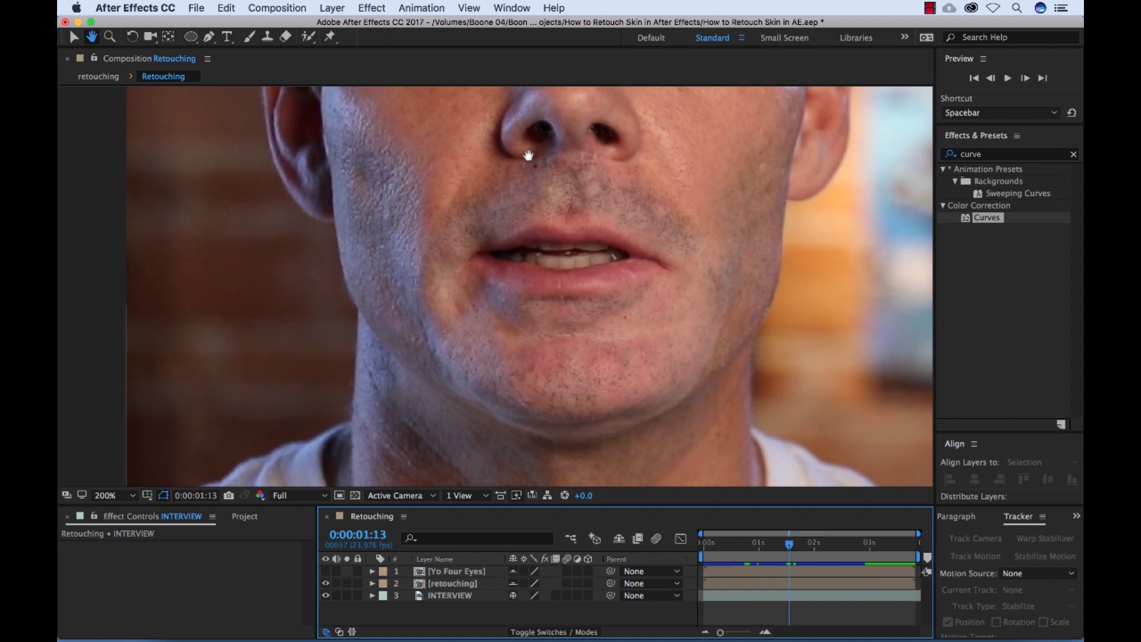
mouse_move(553, 293)
left_mouse_down()
mouse_move(542, 316)
mouse_move(582, 446)
left_mouse_up()
left_click_drag(588, 199, 573, 260)
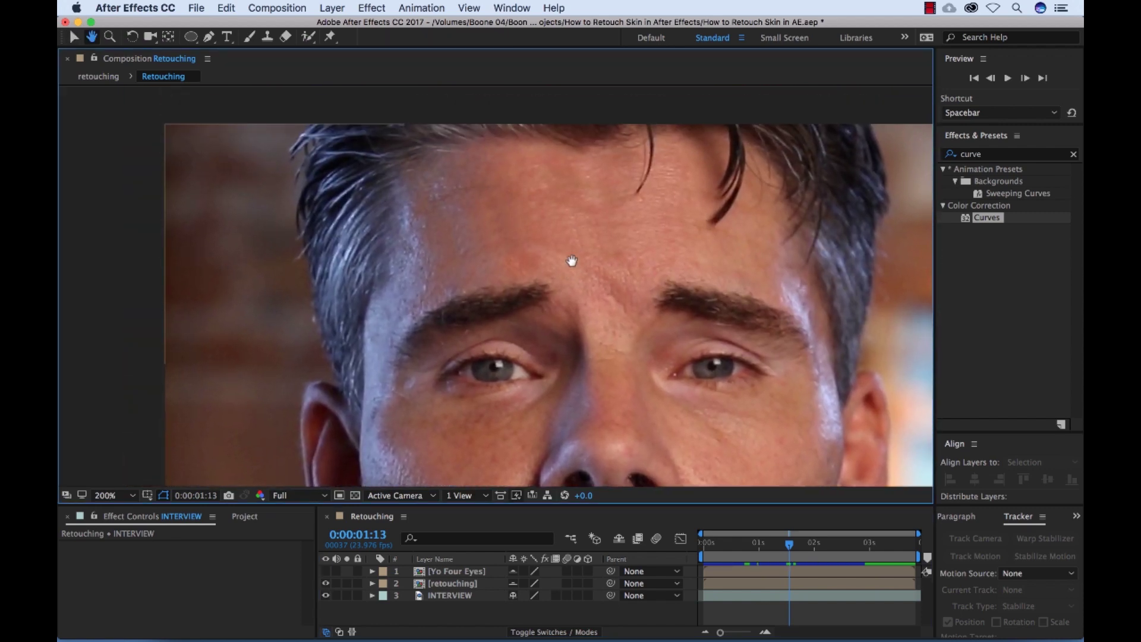
key("v")
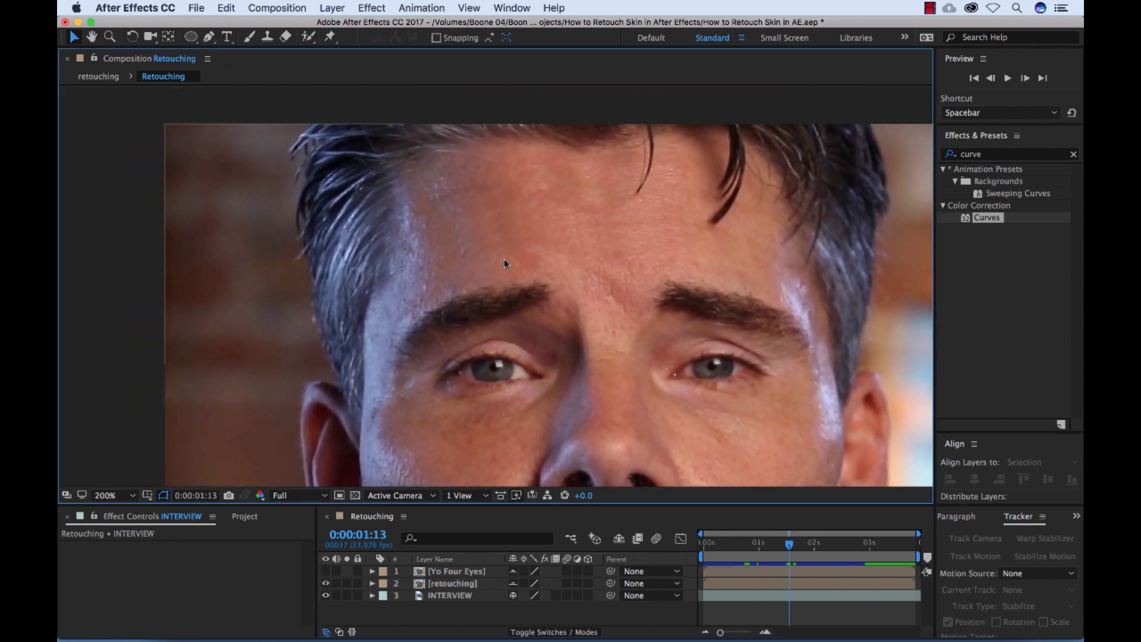
left_click(326, 584)
left_click(325, 584)
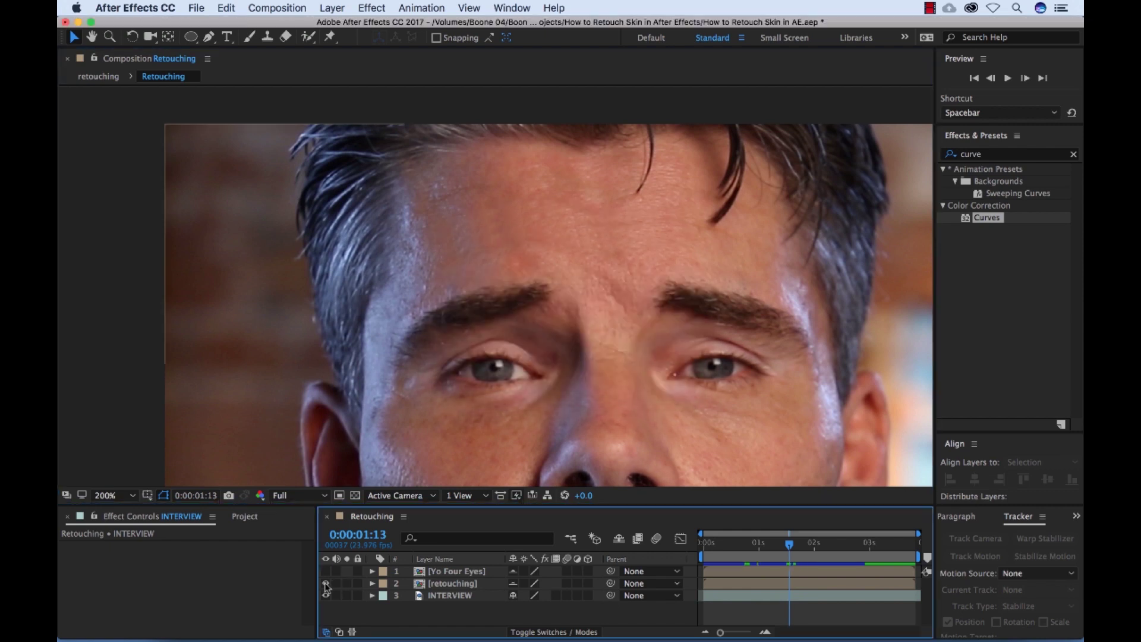
left_click(326, 583)
left_click(326, 583)
Step: Examine the nose and cheeks up to 400% magnification with the retouching layer hidden and shown
left_click_drag(658, 403, 548, 237)
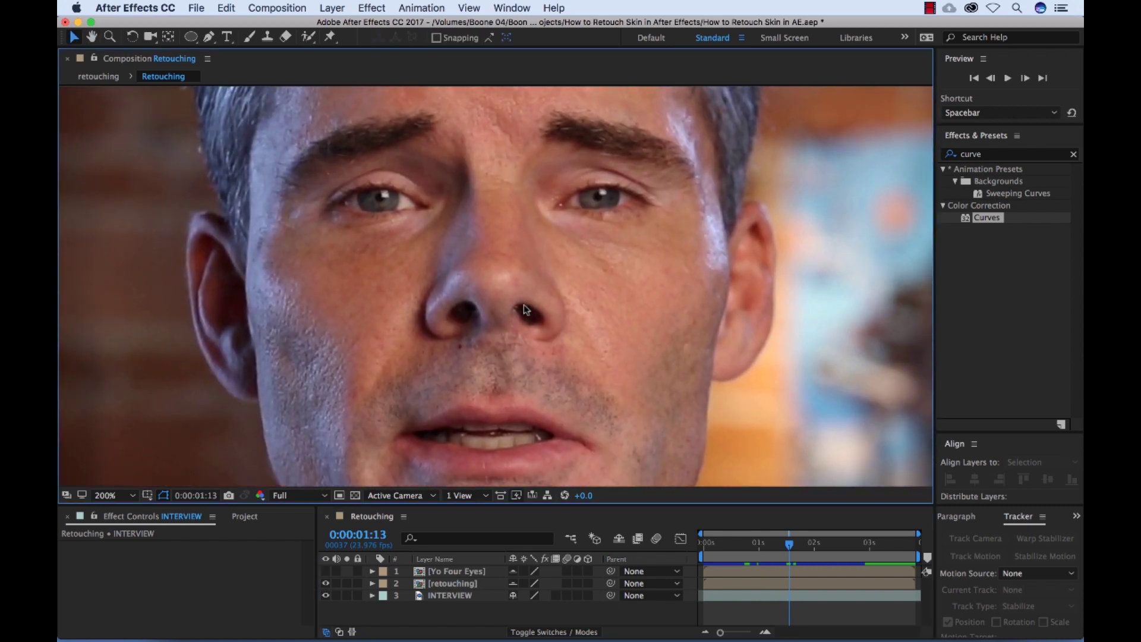
left_click(326, 584)
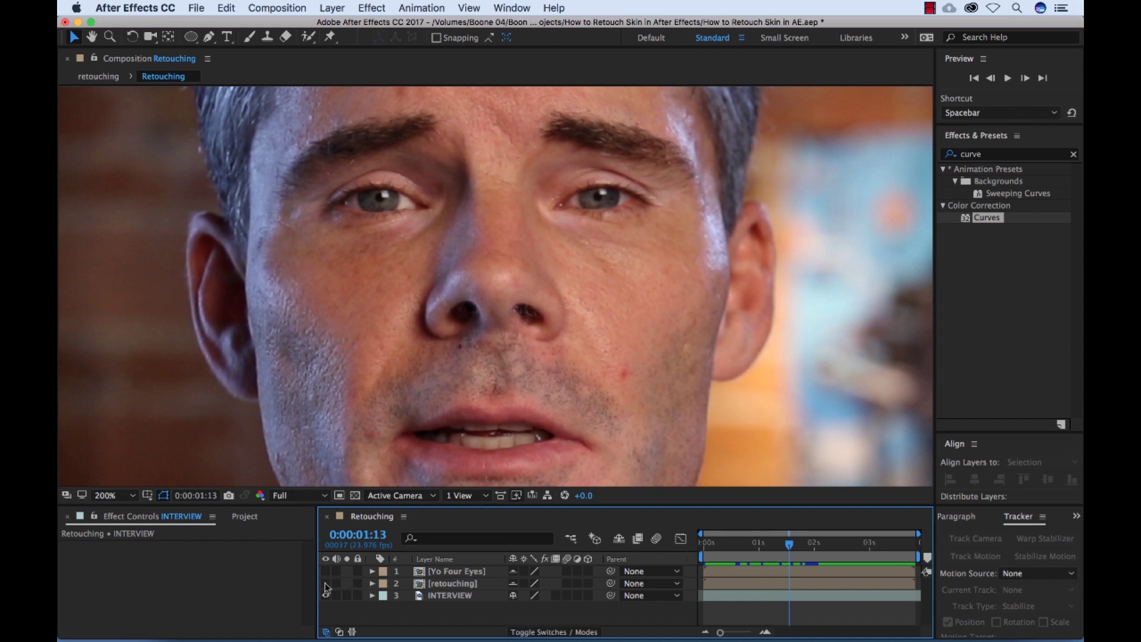
key("period")
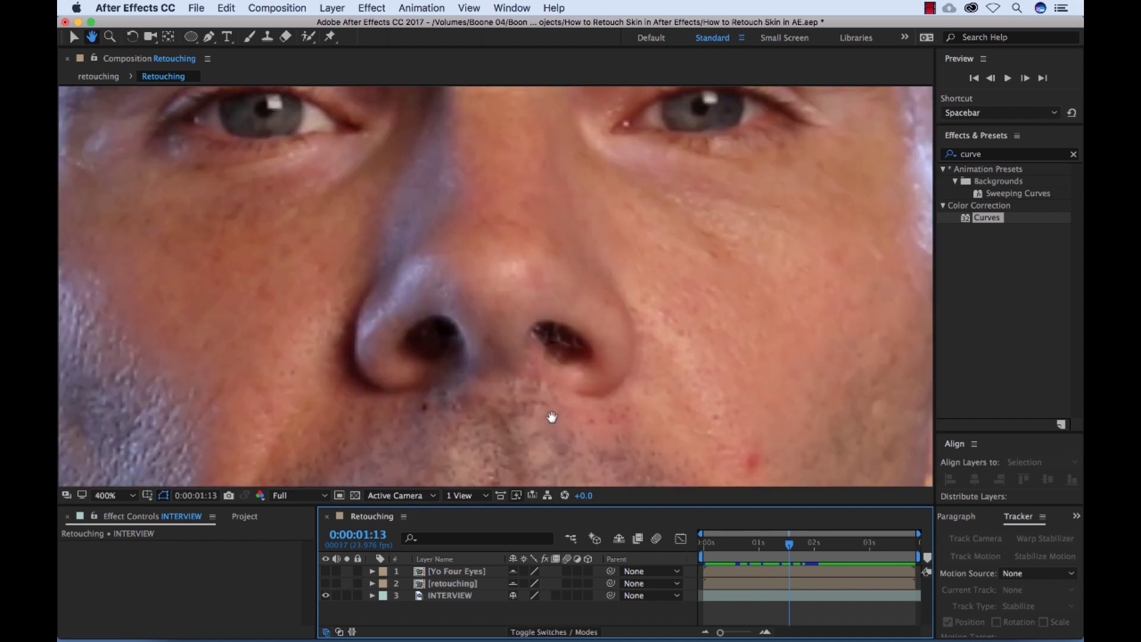
left_click_drag(551, 412, 541, 365)
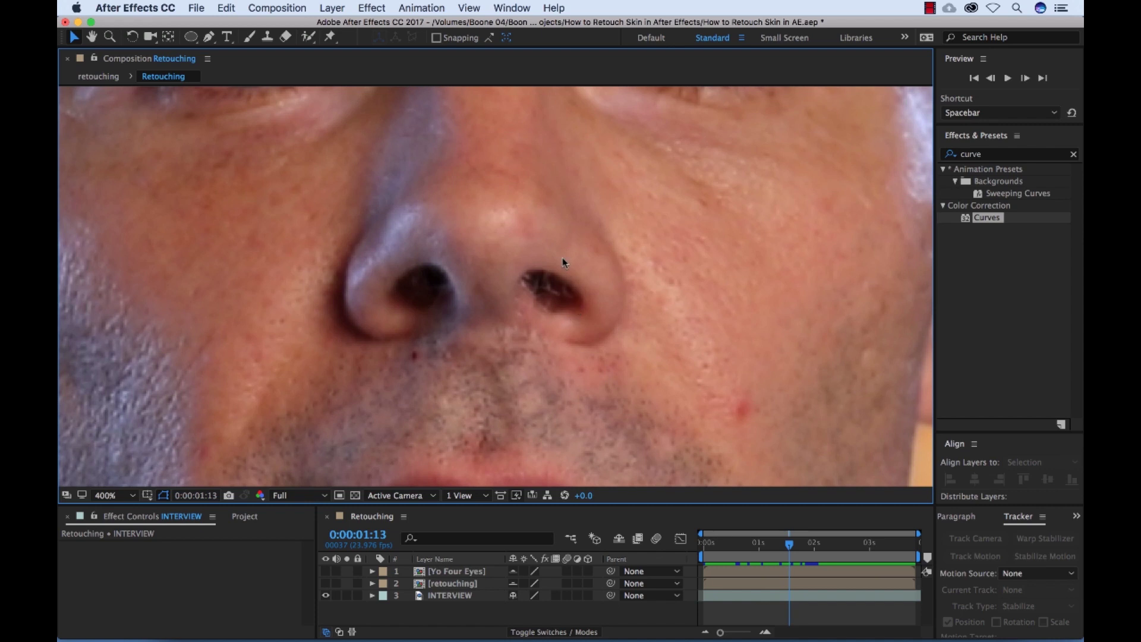
left_click(325, 583)
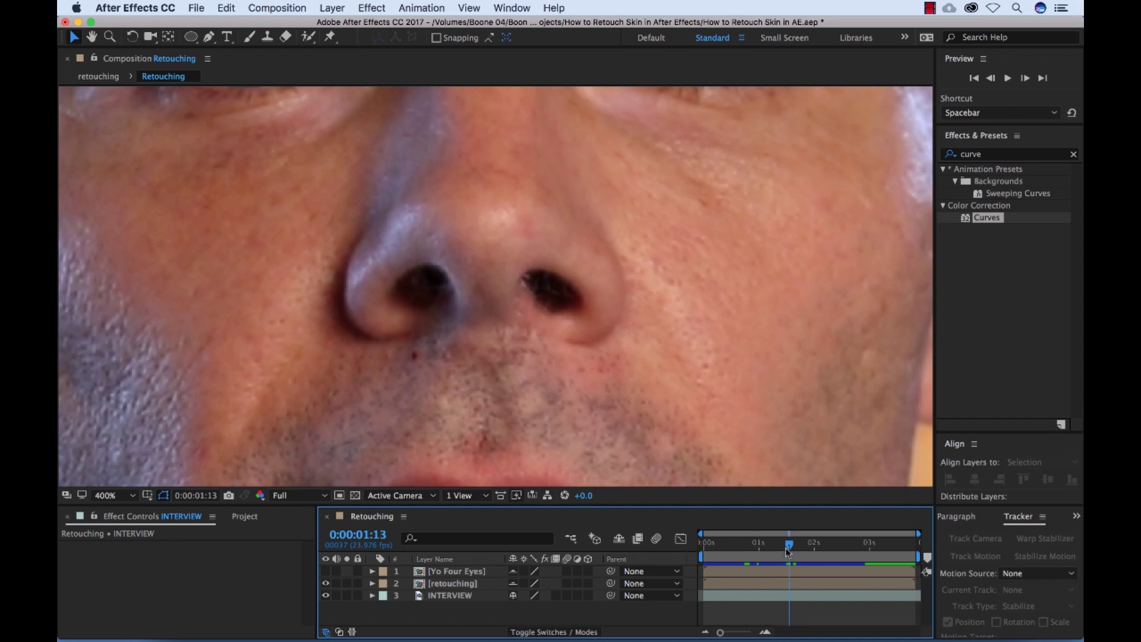
Step: Scrub back a few frames to 0:00:01:10 and preview the retouched clip full screen
mouse_move(788, 551)
left_mouse_down()
mouse_move(737, 550)
mouse_move(782, 550)
left_mouse_up()
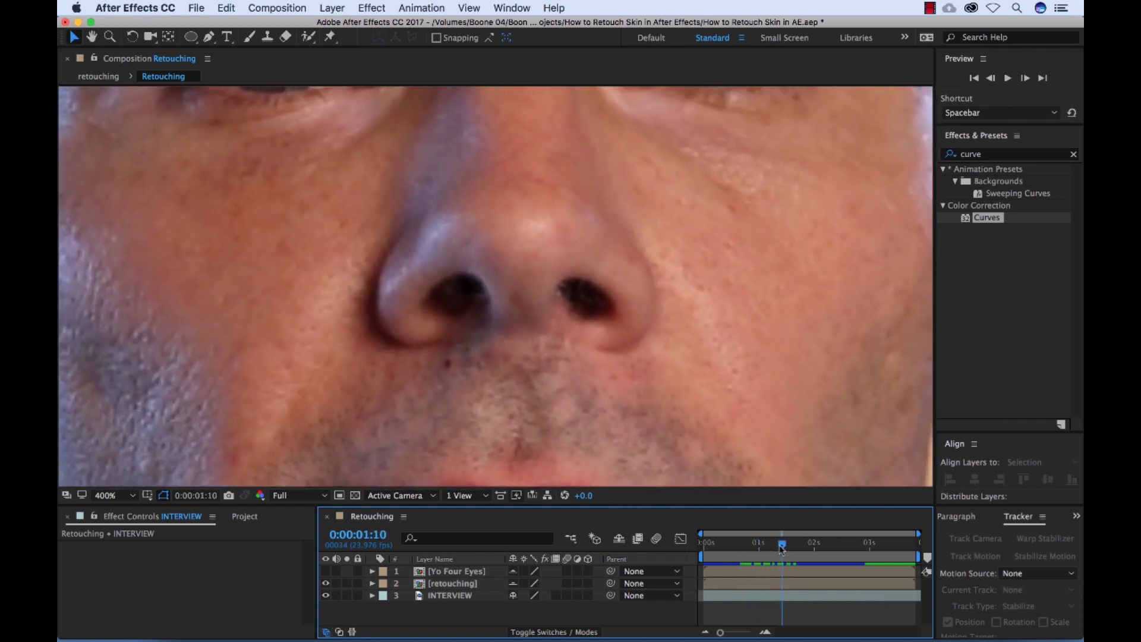
key("comma")
key("comma")
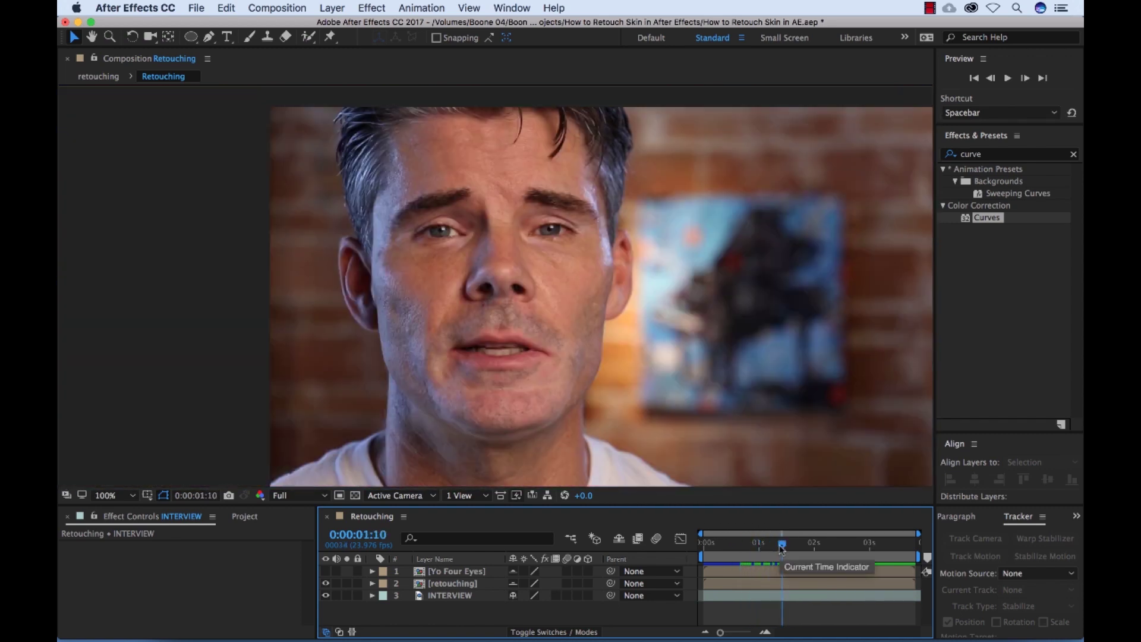
key("h")
left_click_drag(667, 324, 592, 312)
key("v")
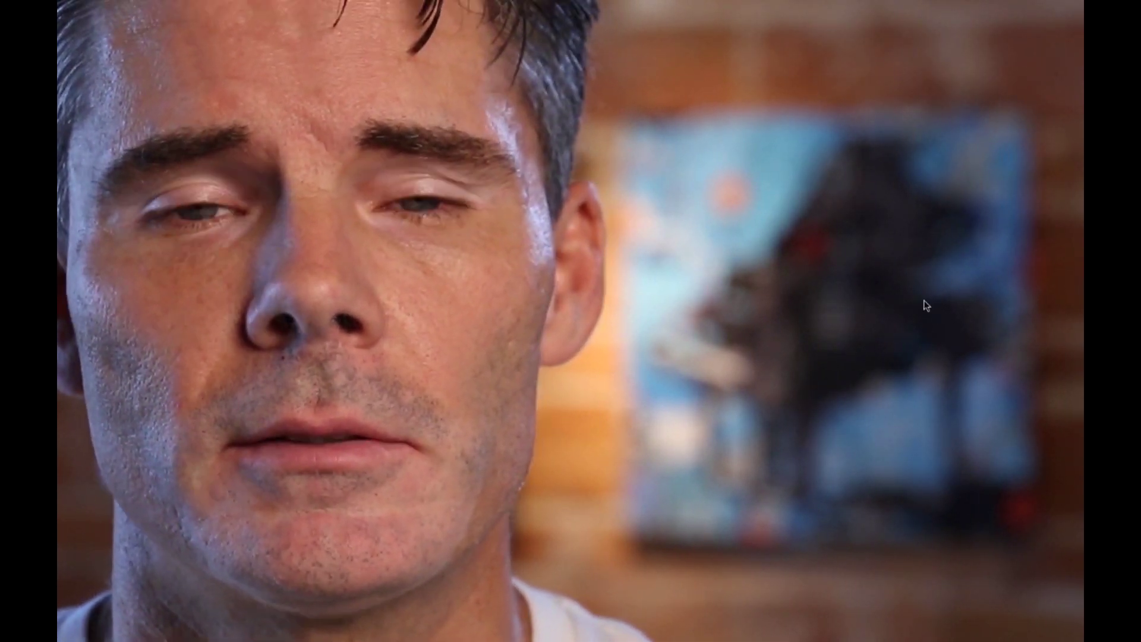
key("space")
key("slash")
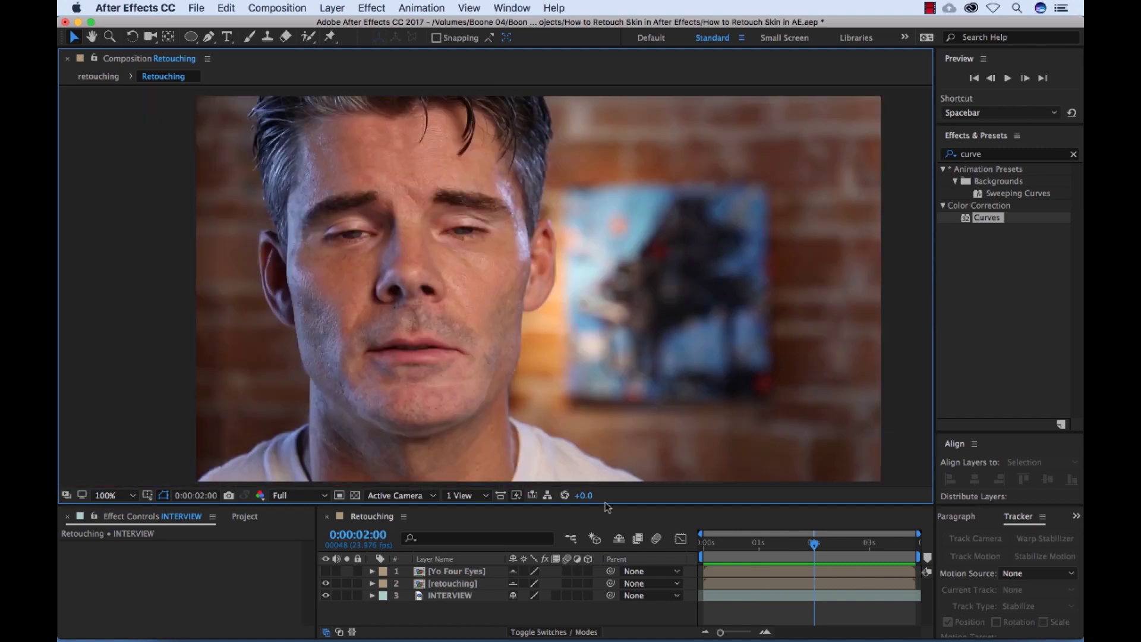
Step: Solo the retouching layer to view its skin patches in isolation
left_click(346, 583)
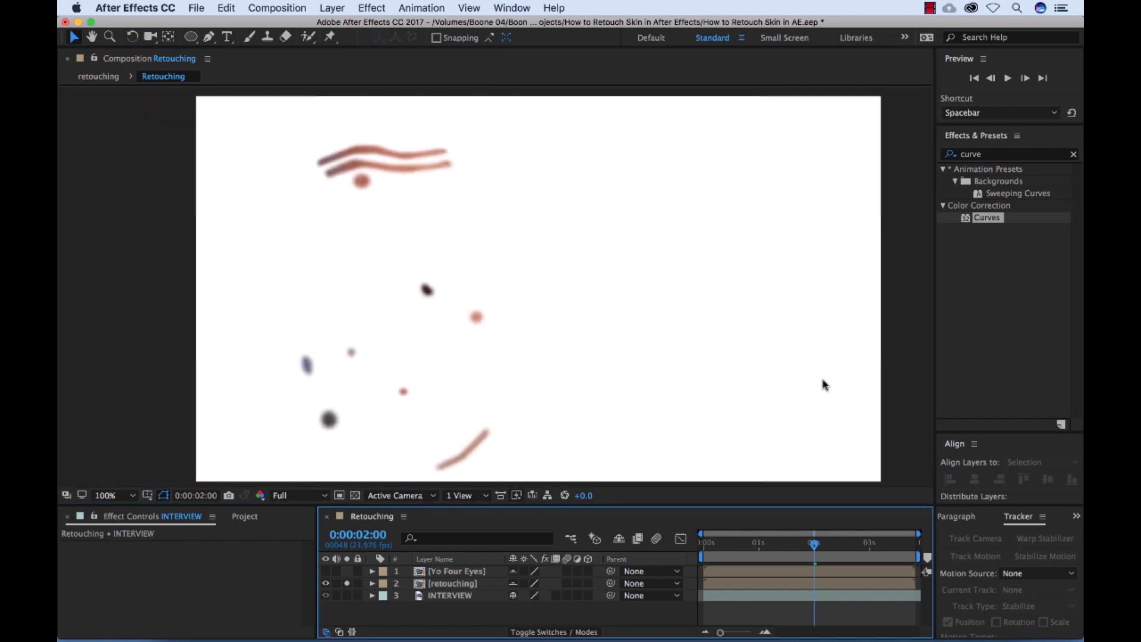
Step: Preview the isolated skin patches full screen and unsolo the retouching layer to bring back the full composite
key("space")
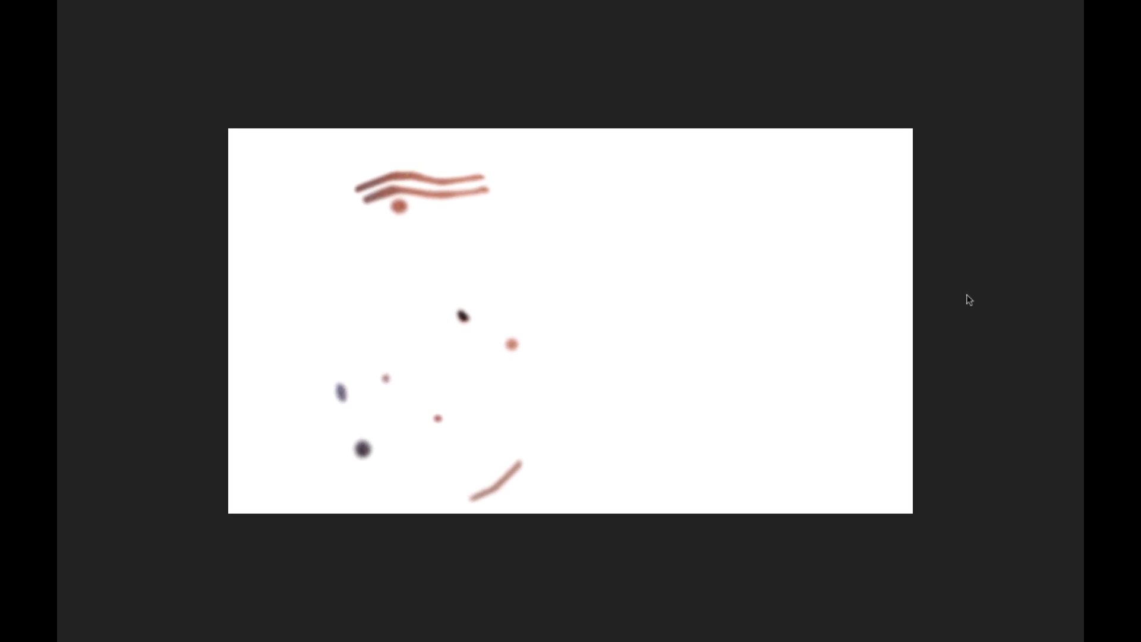
key("space")
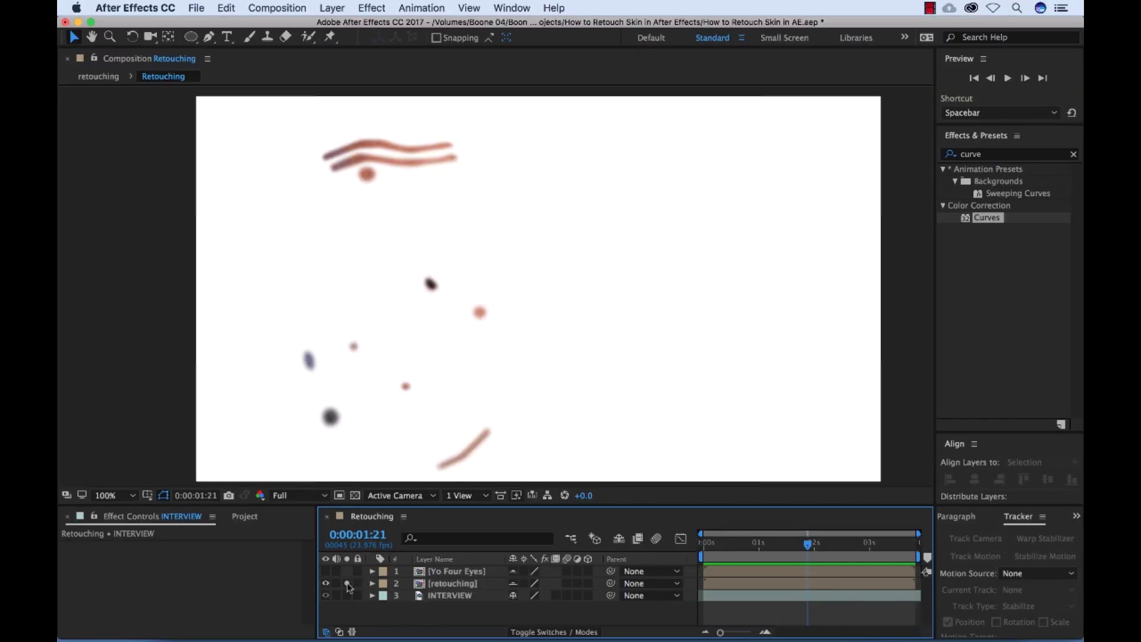
left_click(347, 583)
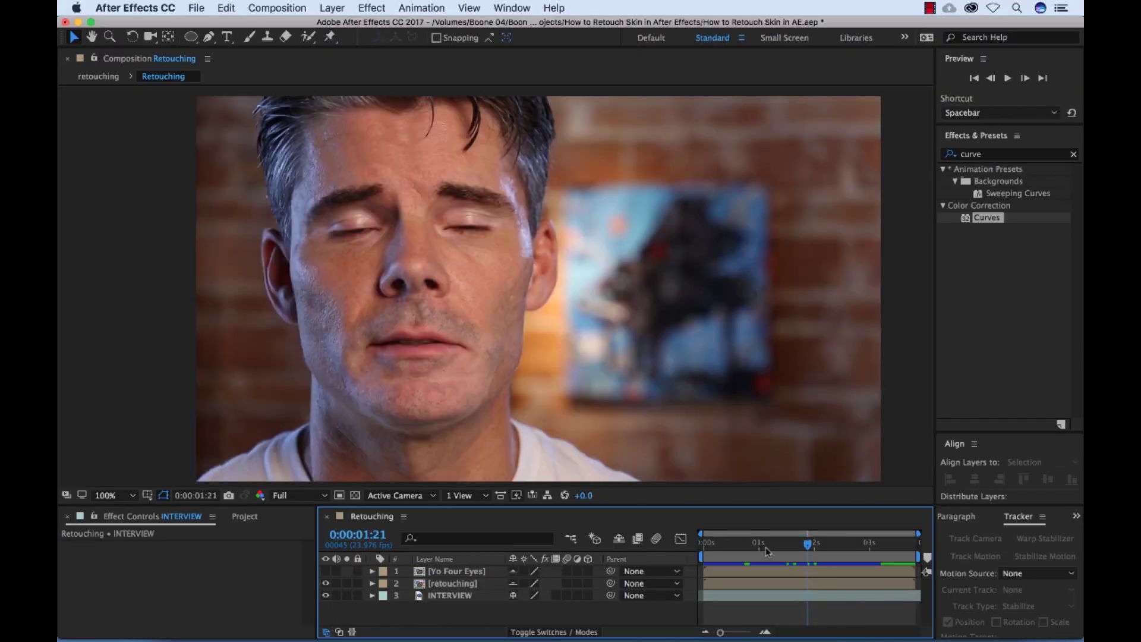
Step: Show the Yo Four Eyes layer, toggle the retouching layer's visibility, and preview the clip full screen from its start
left_click_drag(764, 550, 758, 554)
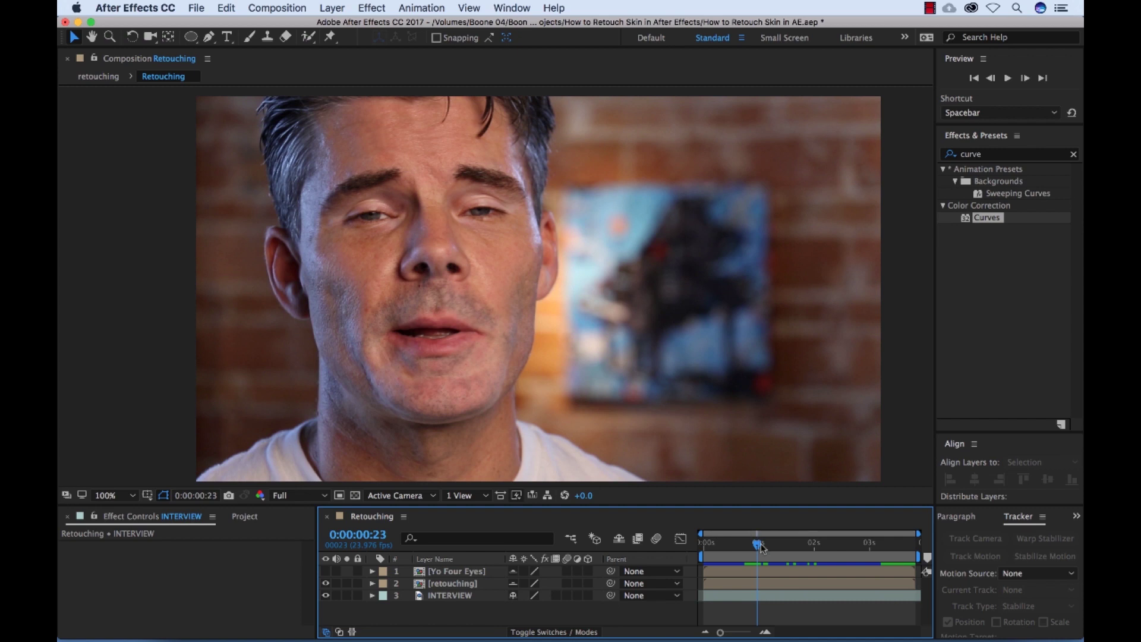
mouse_move(761, 548)
left_mouse_down()
mouse_move(734, 554)
mouse_move(773, 545)
left_mouse_up()
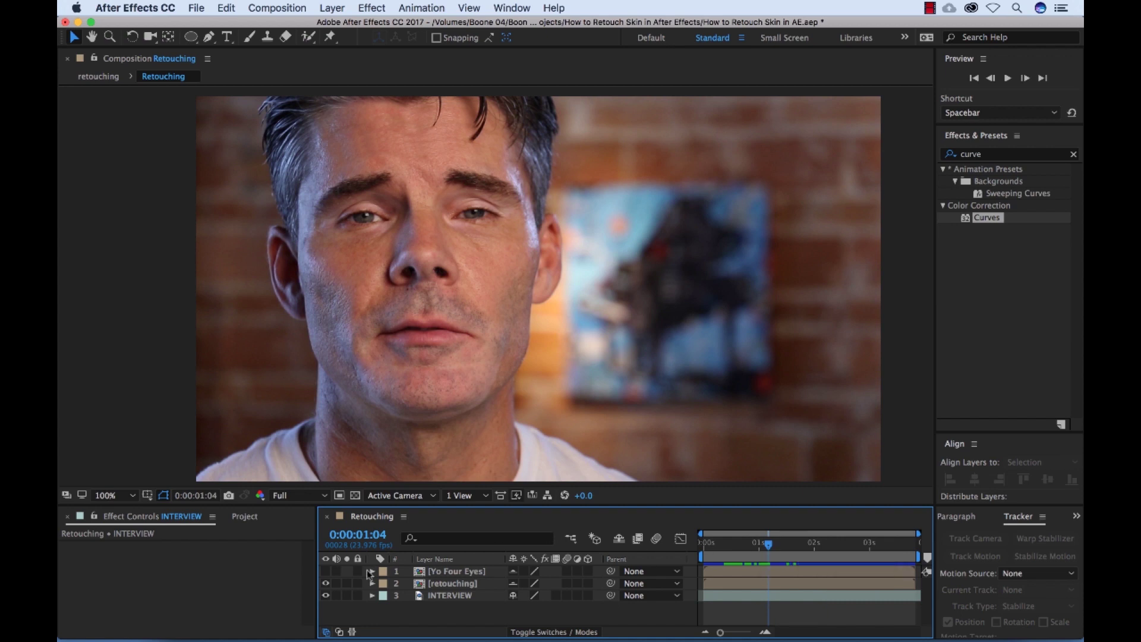
left_click(326, 573)
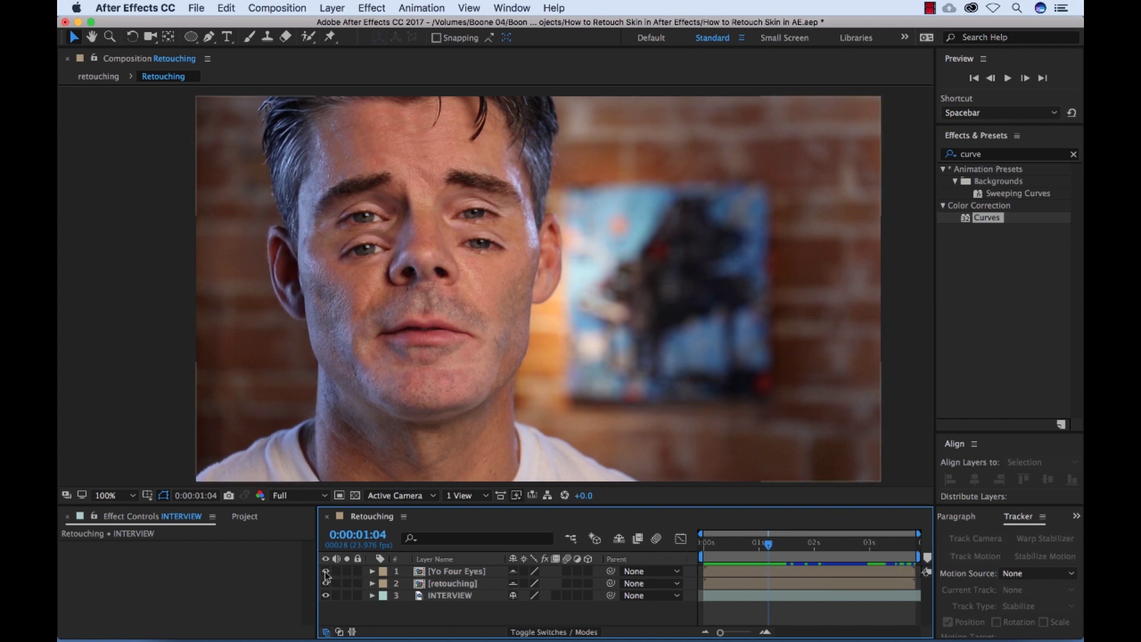
left_click(326, 583)
left_click_drag(744, 546, 698, 560)
key("space")
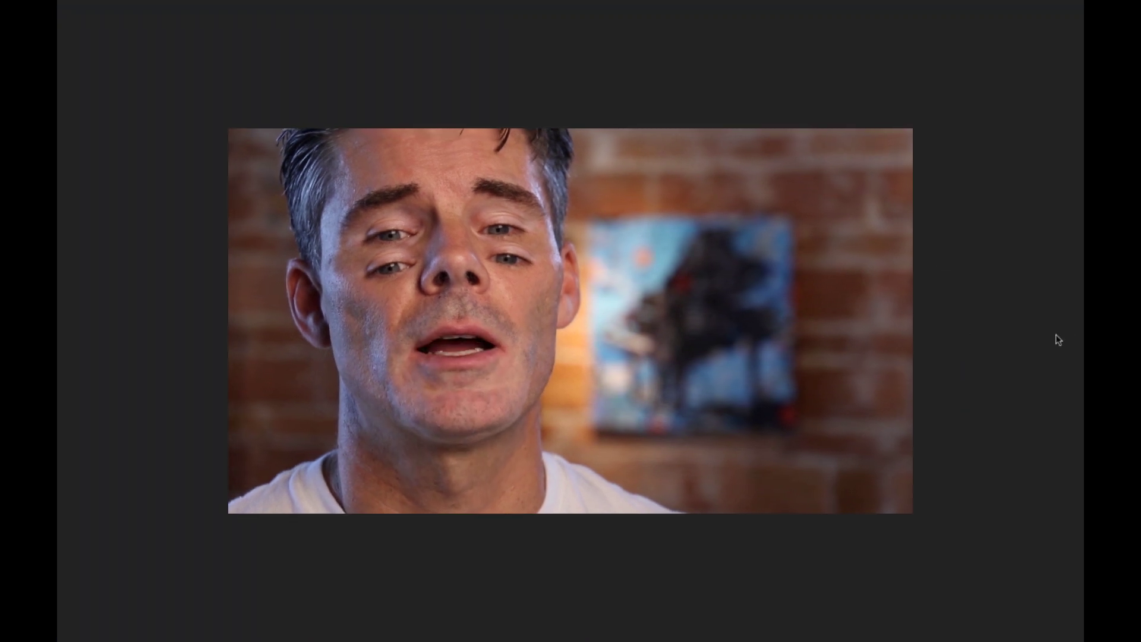